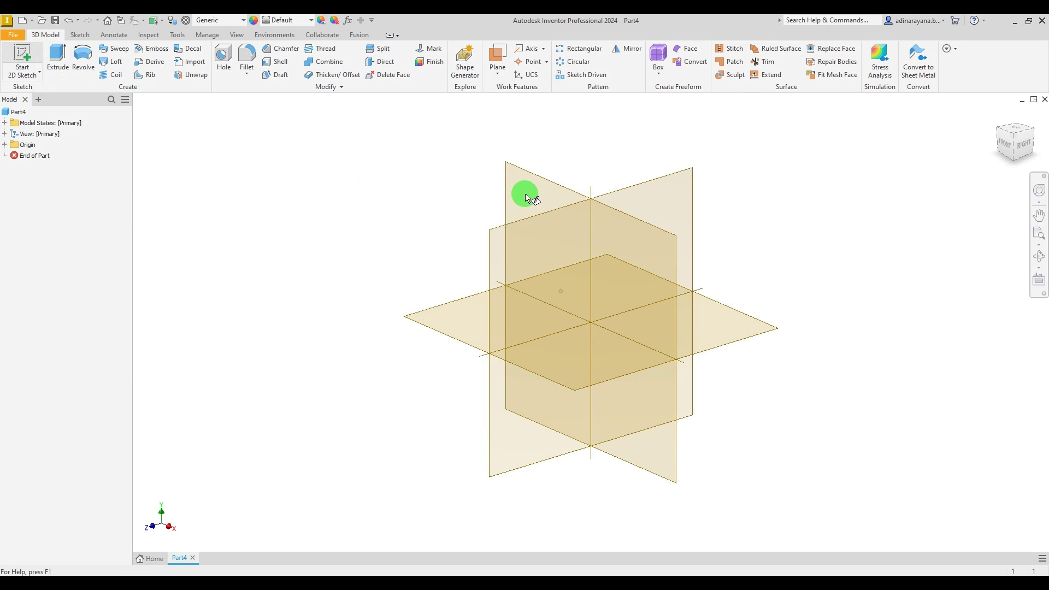
# - Start a sketch on the front XY plane and draw a rectangle from the origin, about 12.7 mm wide and 13.1 mm high
pyautogui.click(516, 176)
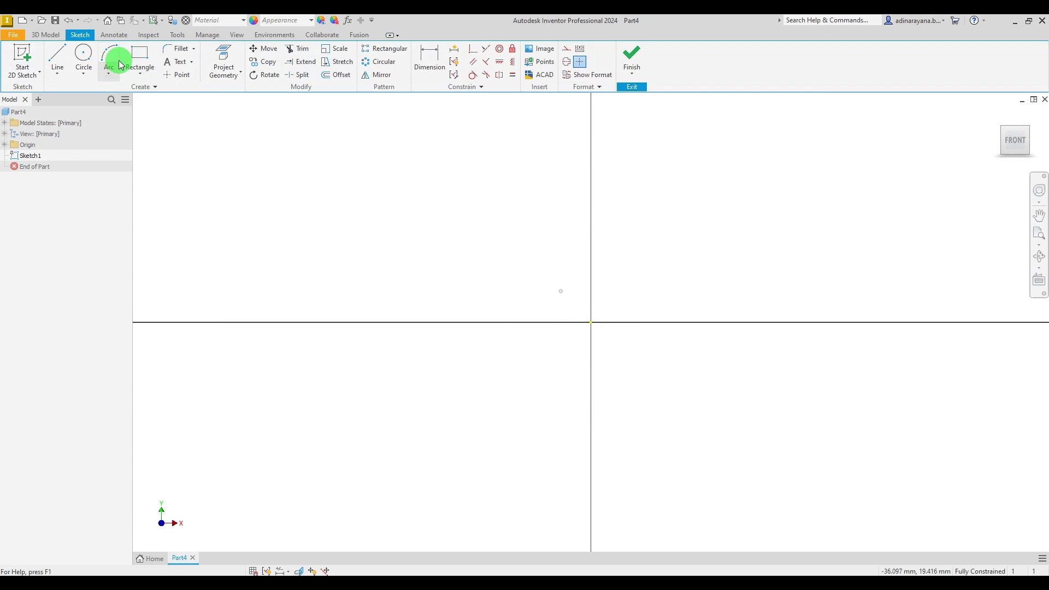
pyautogui.click(140, 58)
pyautogui.click(591, 323)
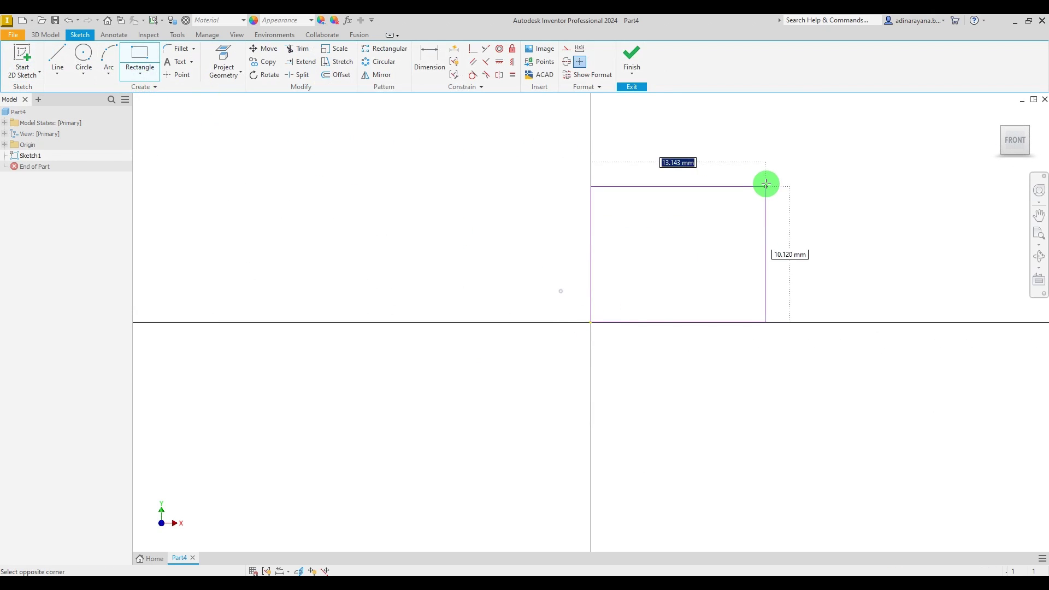
pyautogui.click(760, 148)
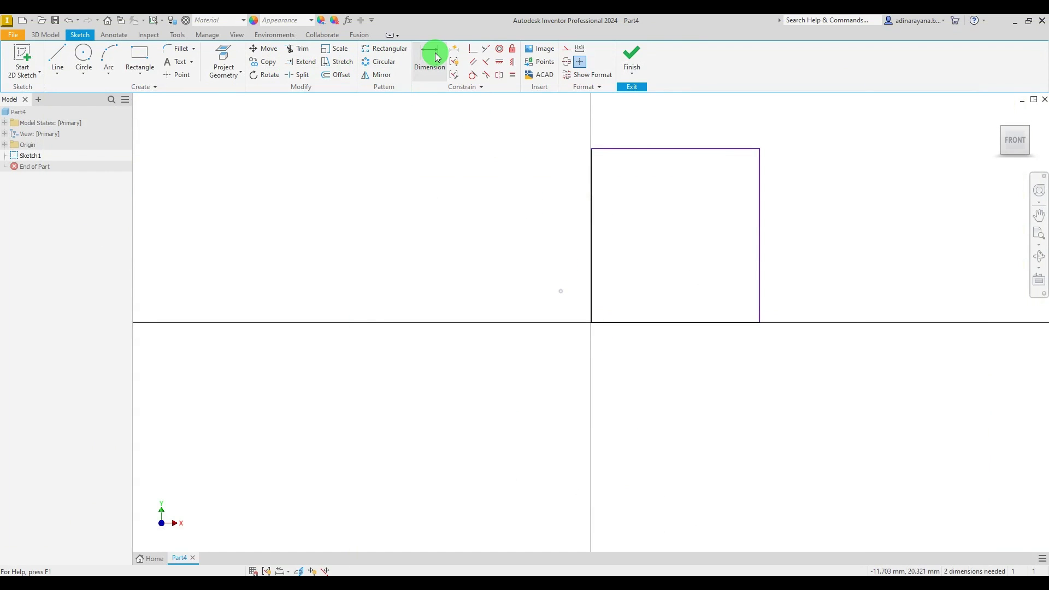
# - Dimension the rectangle 60 mm wide and 64 mm high
pyautogui.click(437, 57)
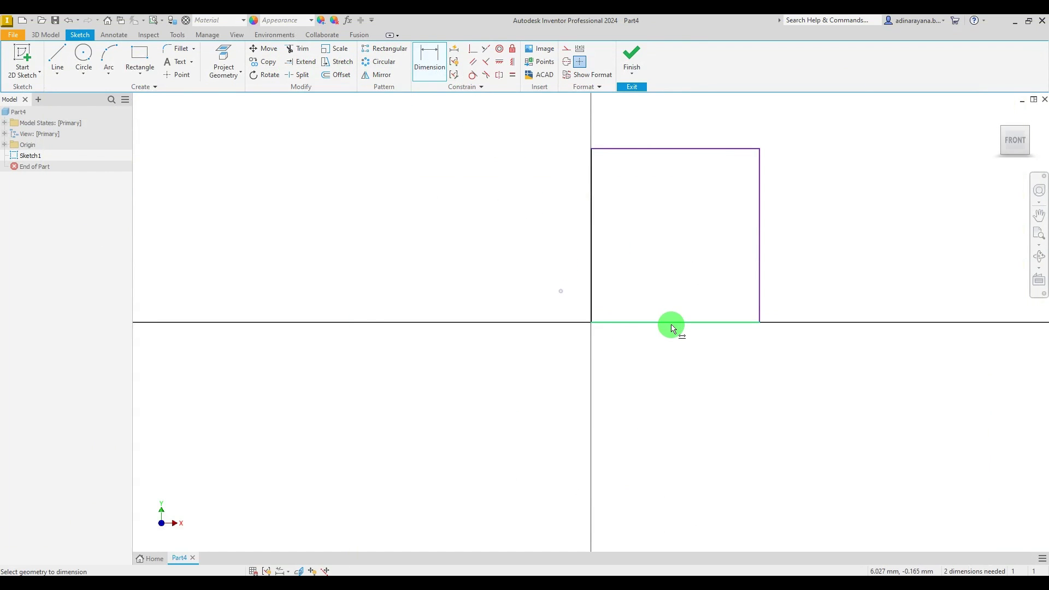
pyautogui.click(678, 356)
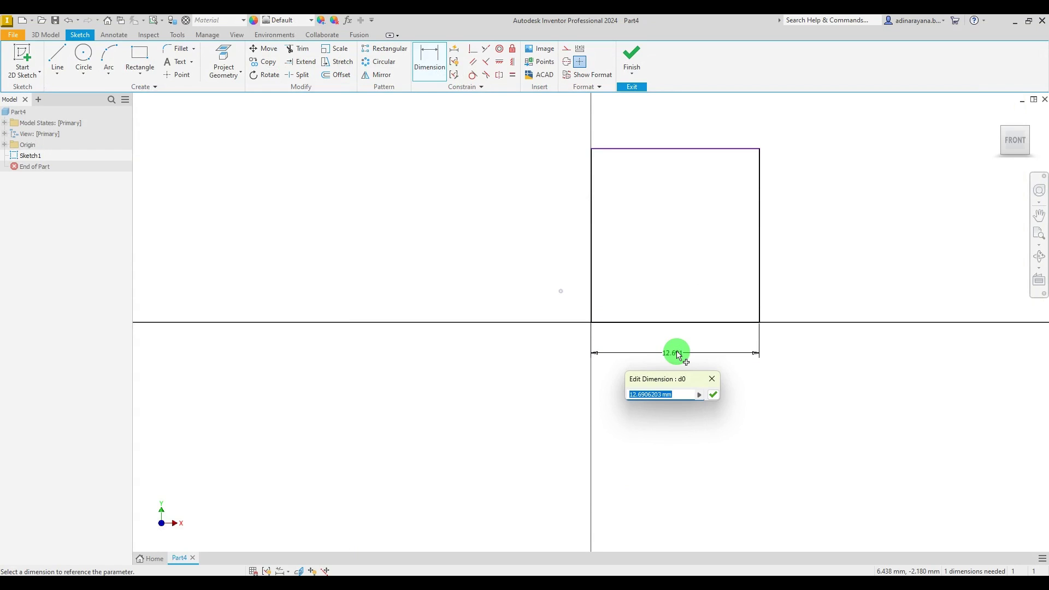
pyautogui.write('60')
pyautogui.press('Return')
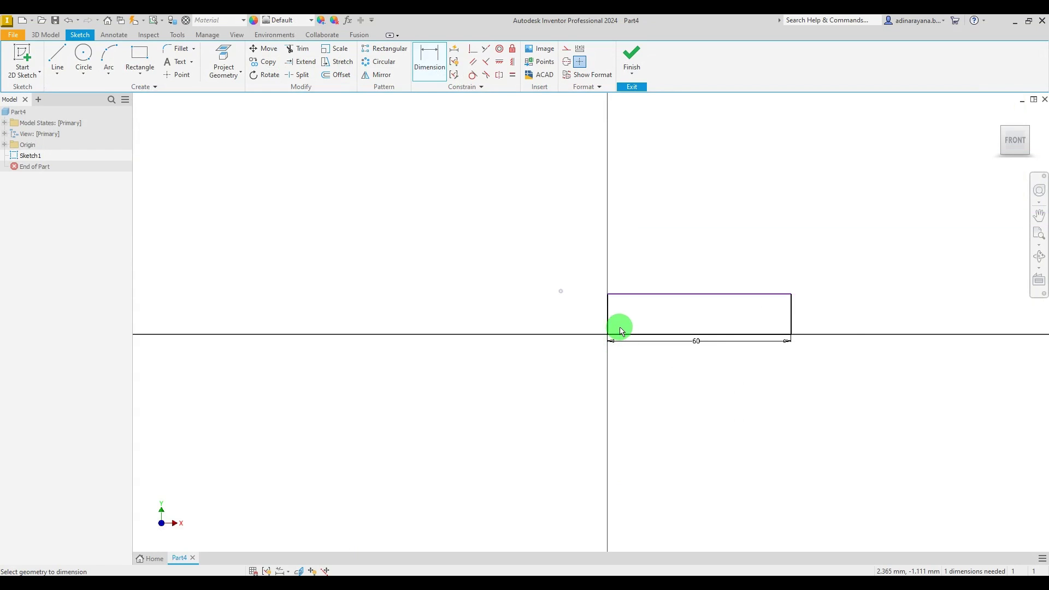
pyautogui.click(608, 311)
pyautogui.click(586, 311)
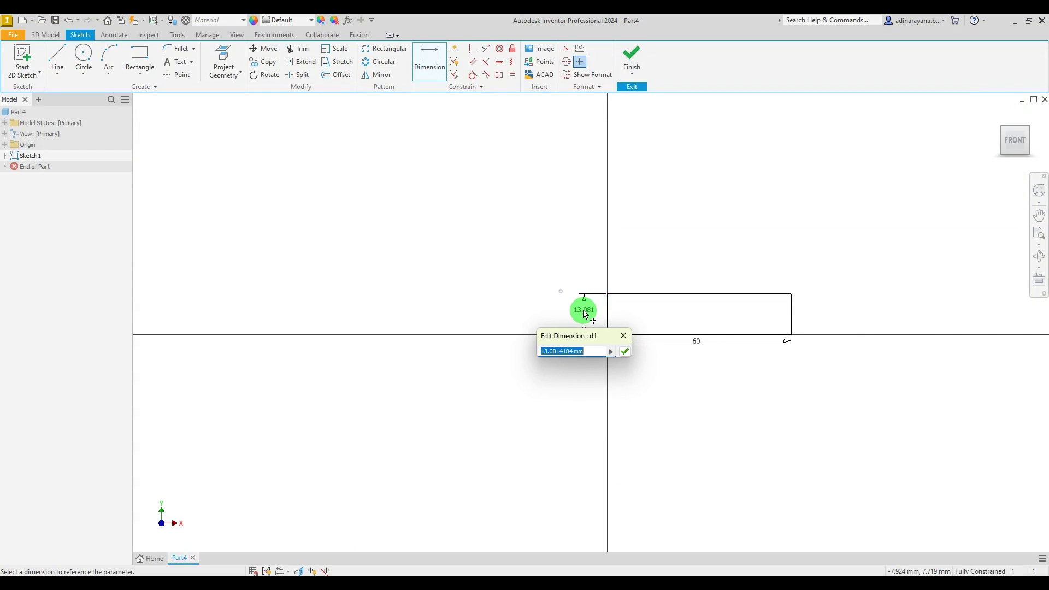
pyautogui.press('Return')
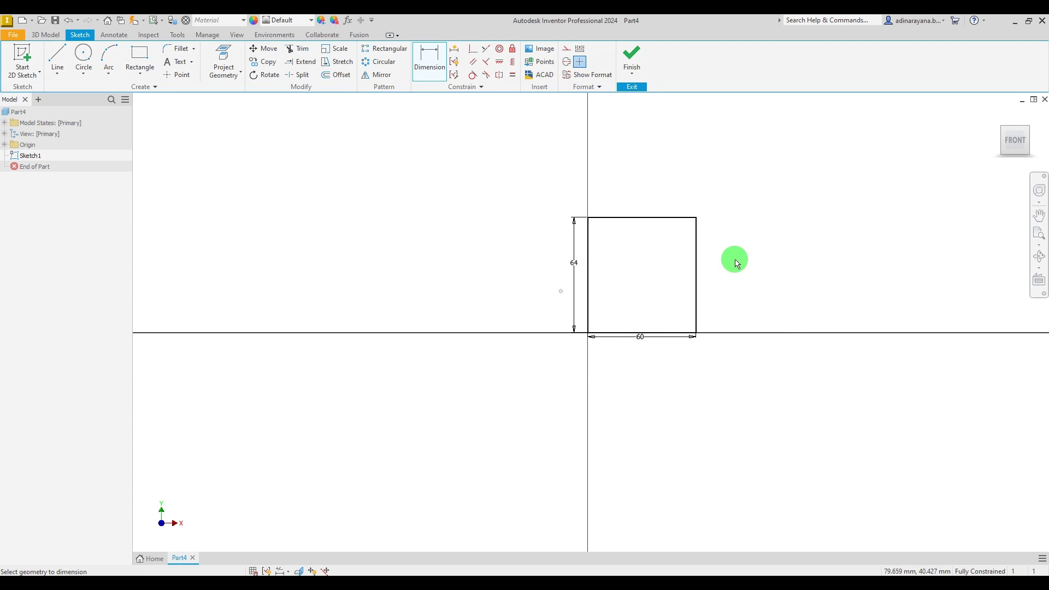
pyautogui.press('Escape')
pyautogui.scroll(-3, 755, 270)
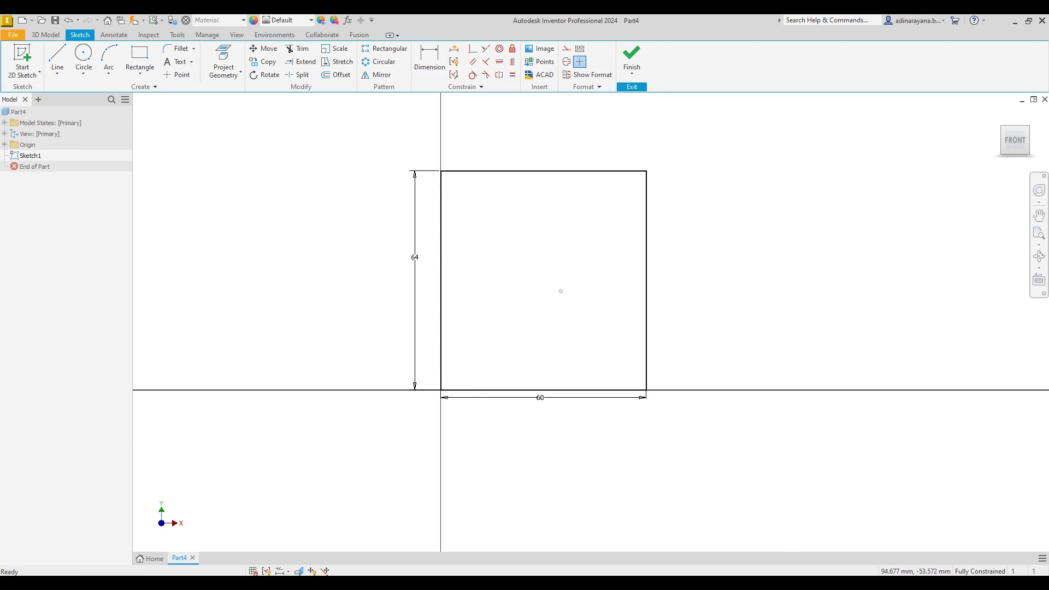
# - Check drawing 31.jpg and sketch a line about 11 mm inward from the rectangle's left edge at about 10 mm height, continuing vertically to the top edge
pyautogui.click(731, 585)
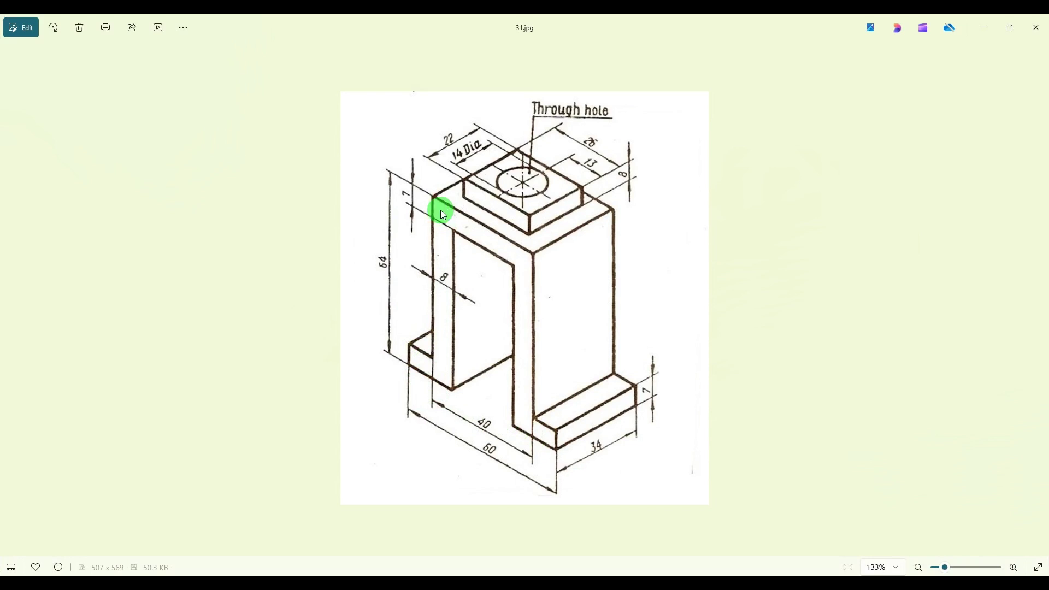
pyautogui.click(702, 574)
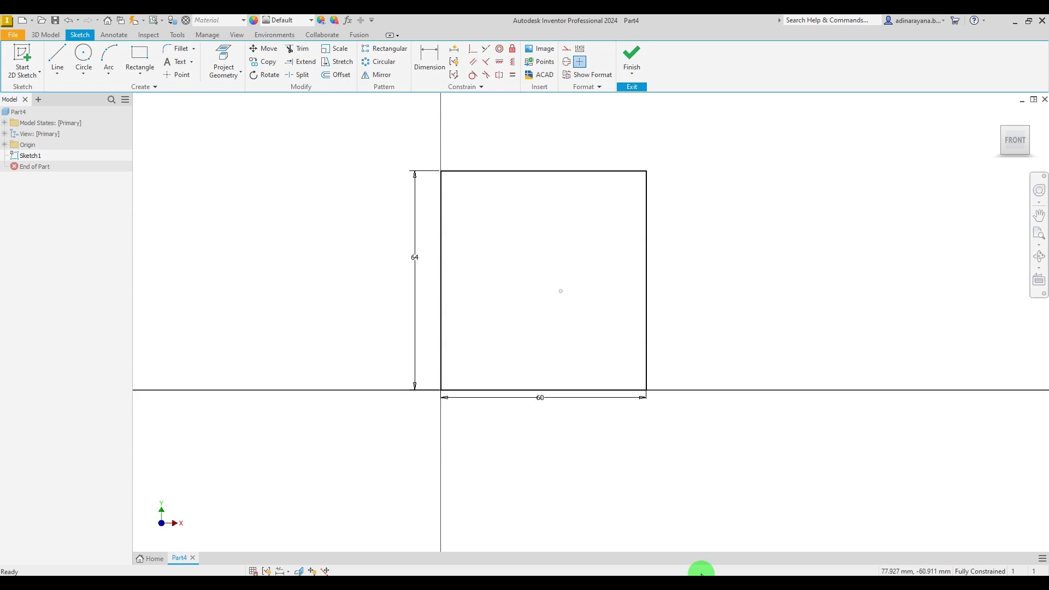
pyautogui.click(57, 59)
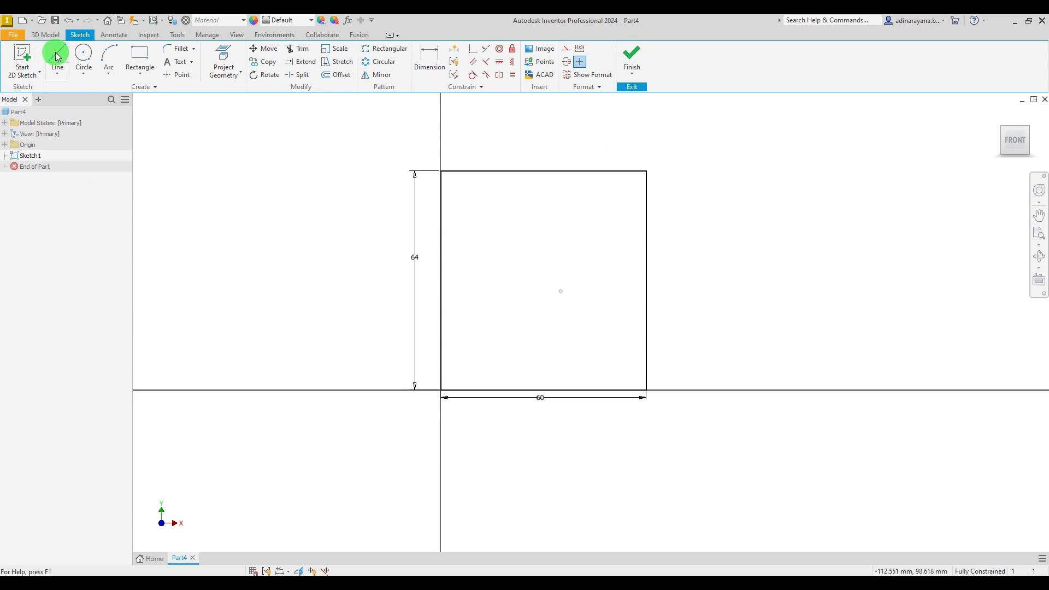
pyautogui.click(441, 355)
pyautogui.click(480, 356)
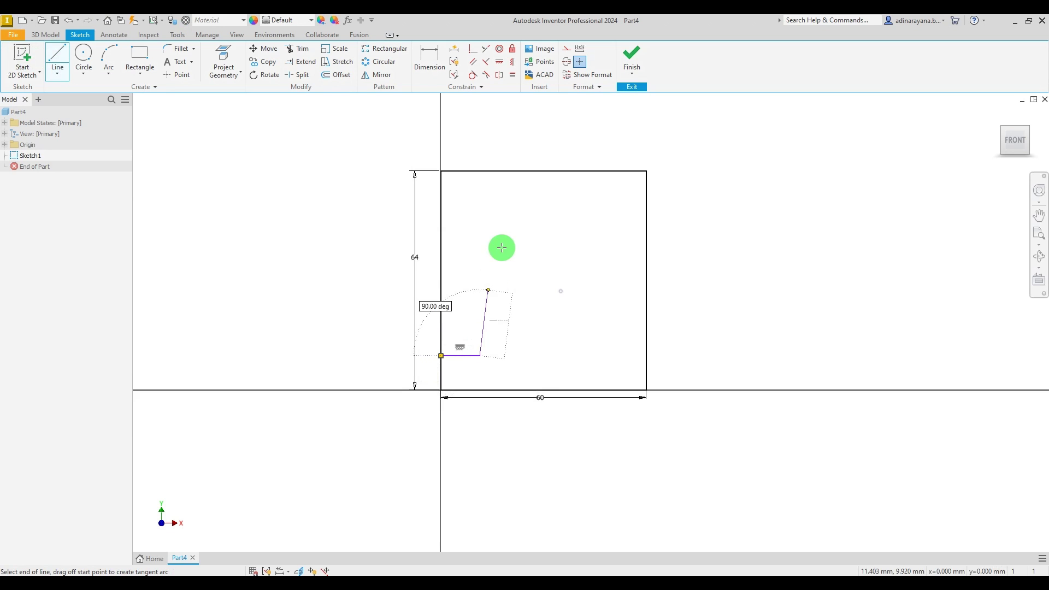
pyautogui.doubleClick(480, 171)
pyautogui.click(480, 355)
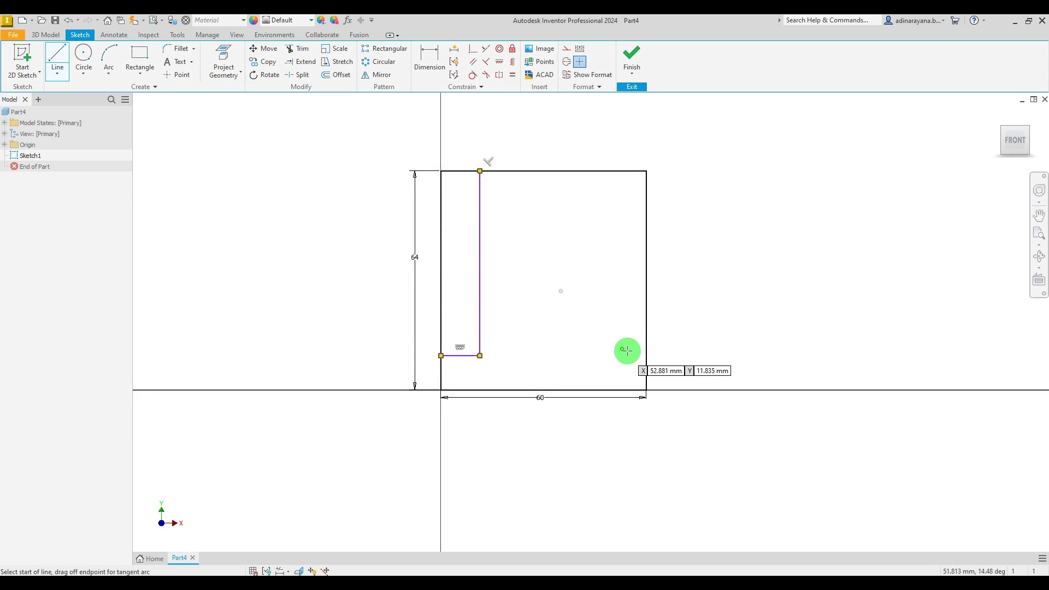
# - Sketch a matching line about 12 mm inward from the rectangle's right edge at about 10 mm height, continuing vertically to the top edge
pyautogui.click(647, 355)
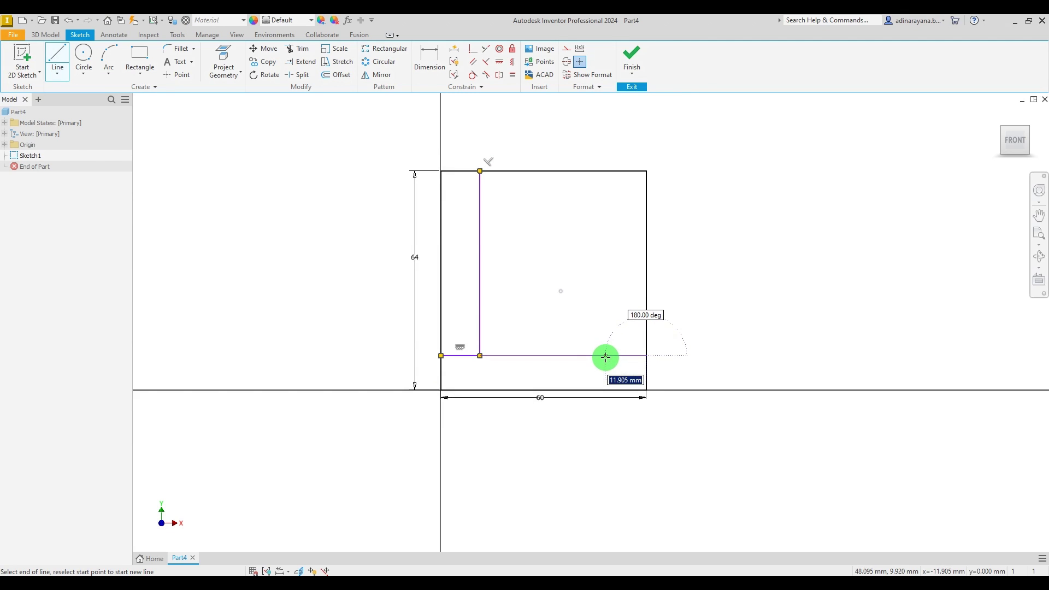
pyautogui.click(606, 356)
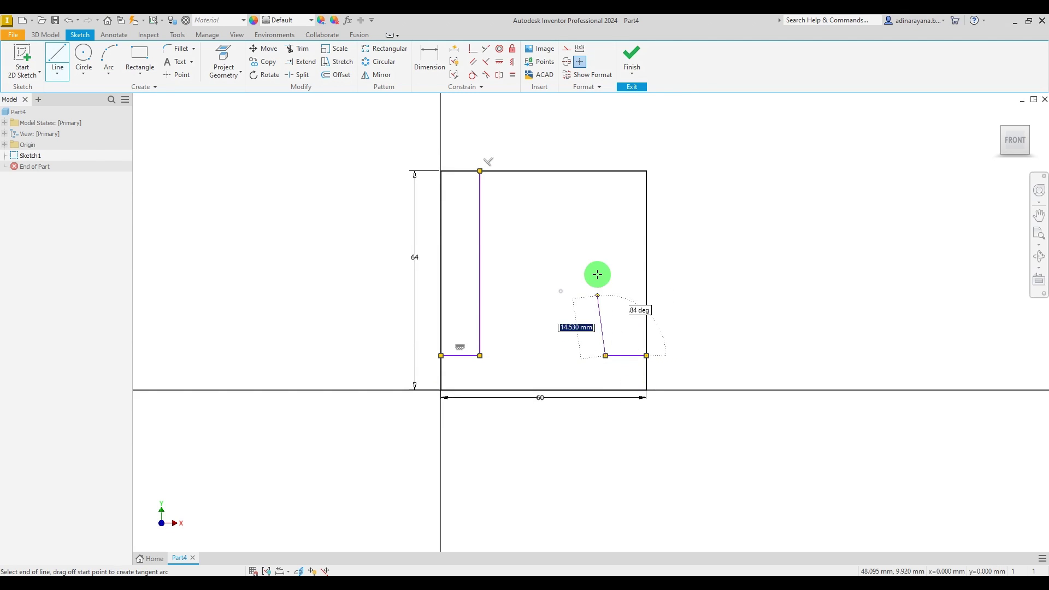
pyautogui.click(606, 171)
pyautogui.press('Escape')
# - Check drawing 31.jpg and sketch the central opening with three lines from the base edge, about 21.5 mm wide and 38.5 mm high
pyautogui.hotkey('alt', 'Tab')
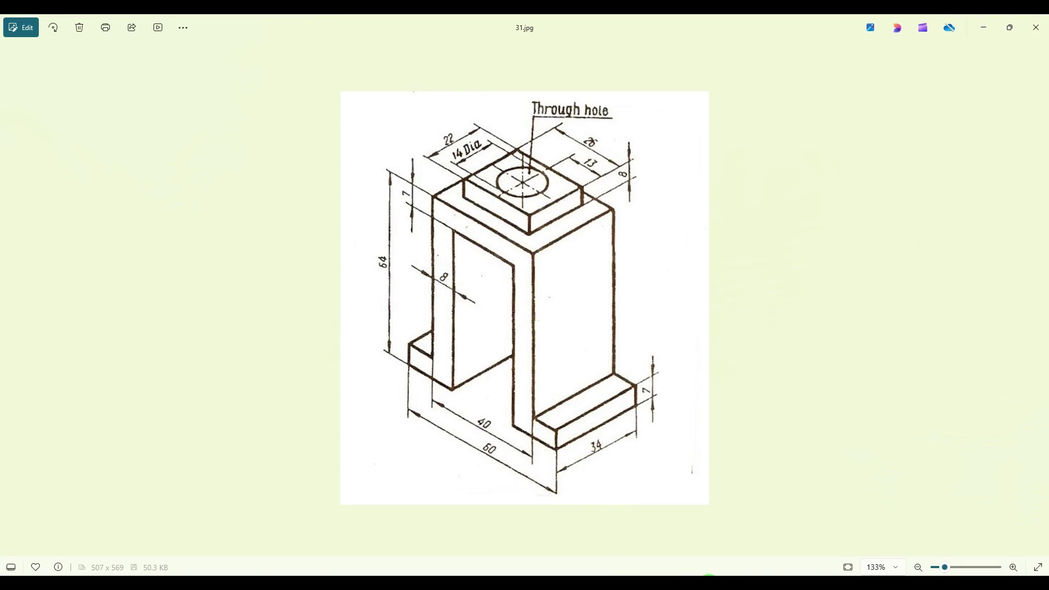
pyautogui.moveTo(706, 583)
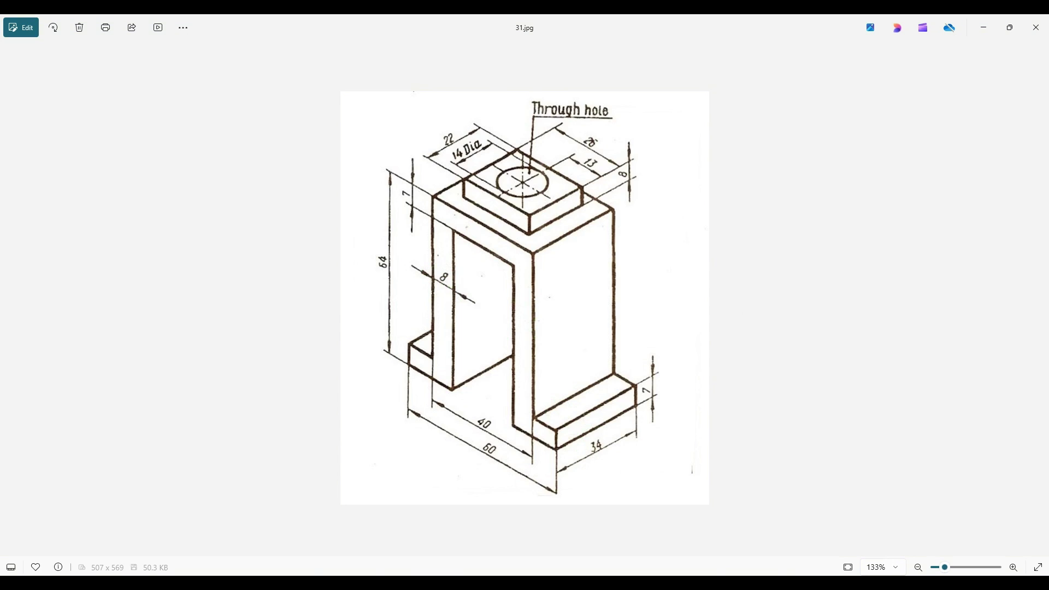
pyautogui.click(705, 583)
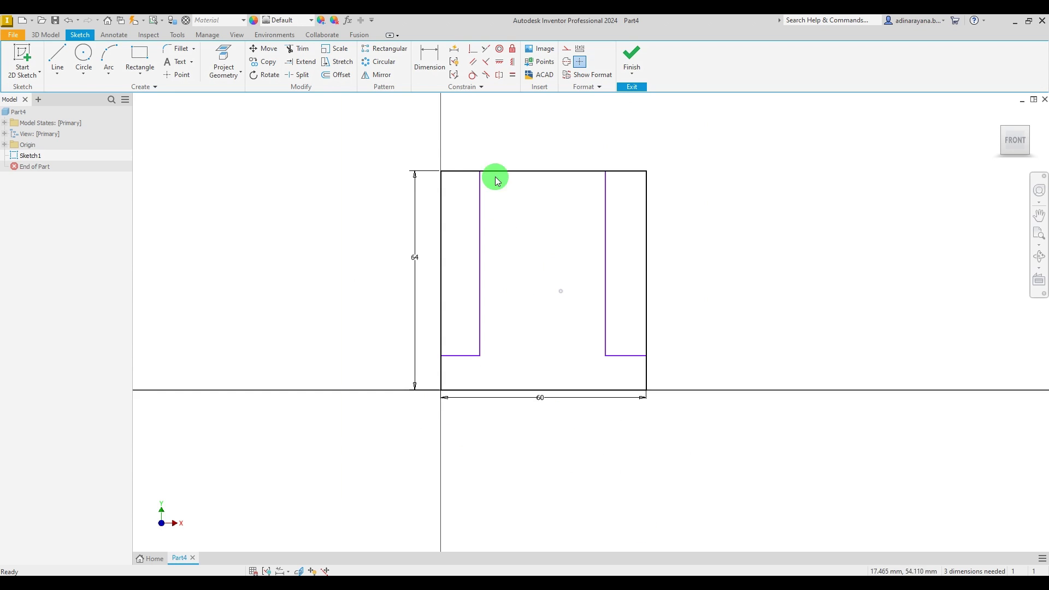
pyautogui.click(54, 64)
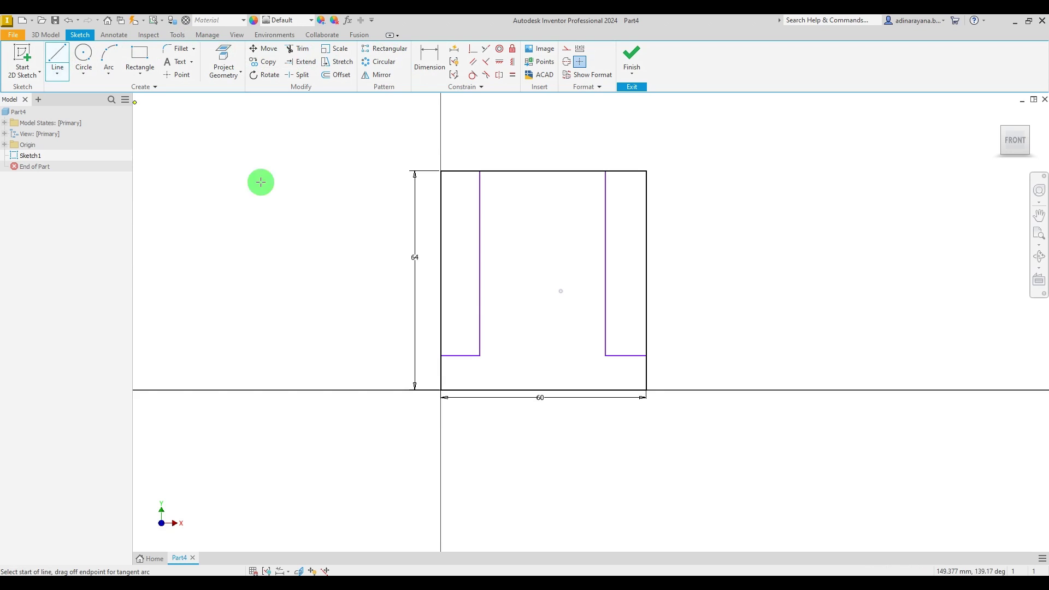
pyautogui.click(504, 389)
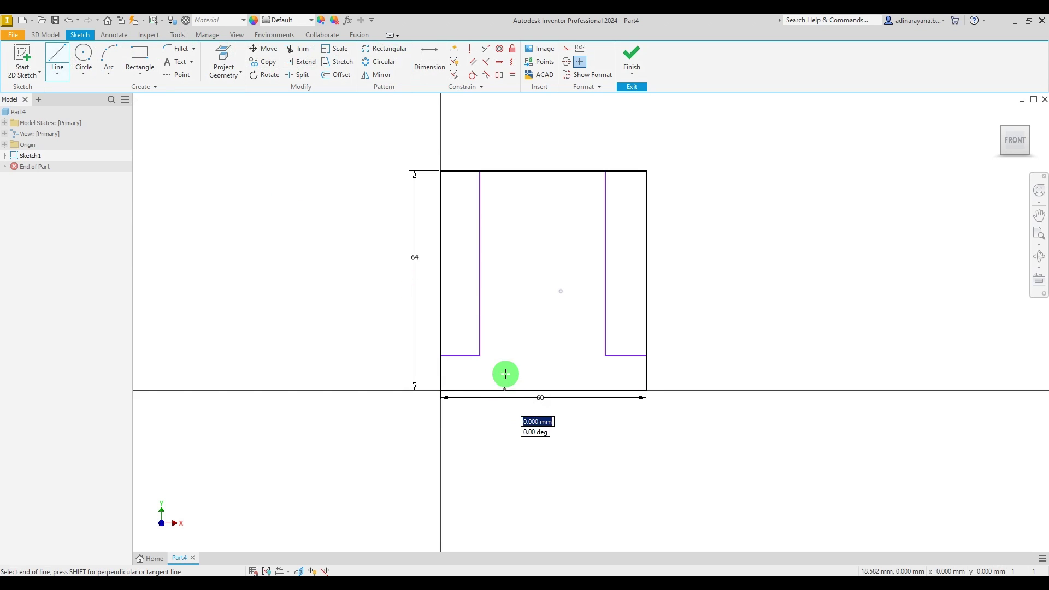
pyautogui.click(504, 258)
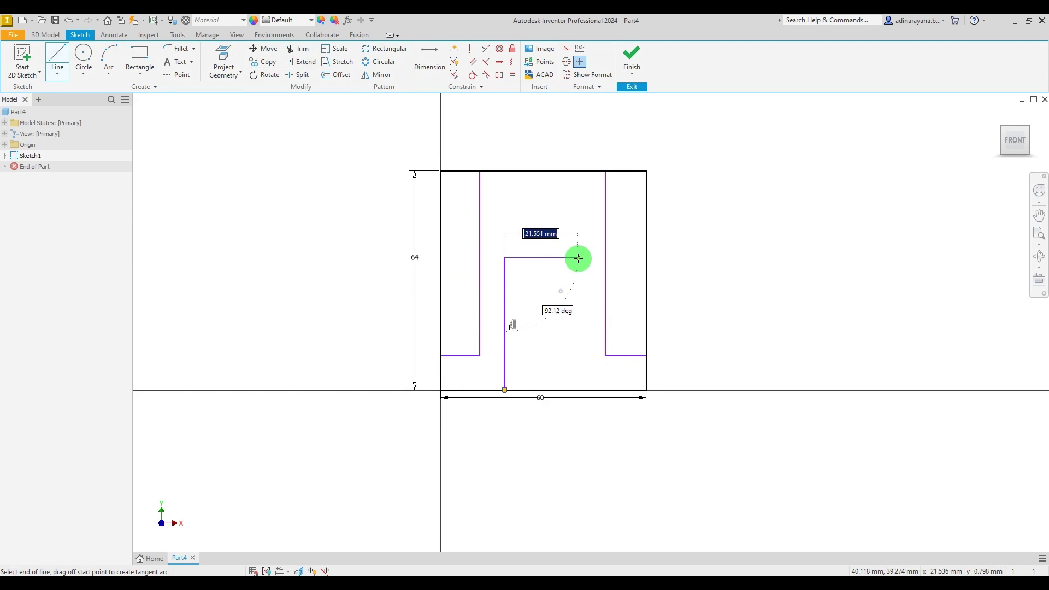
pyautogui.click(578, 258)
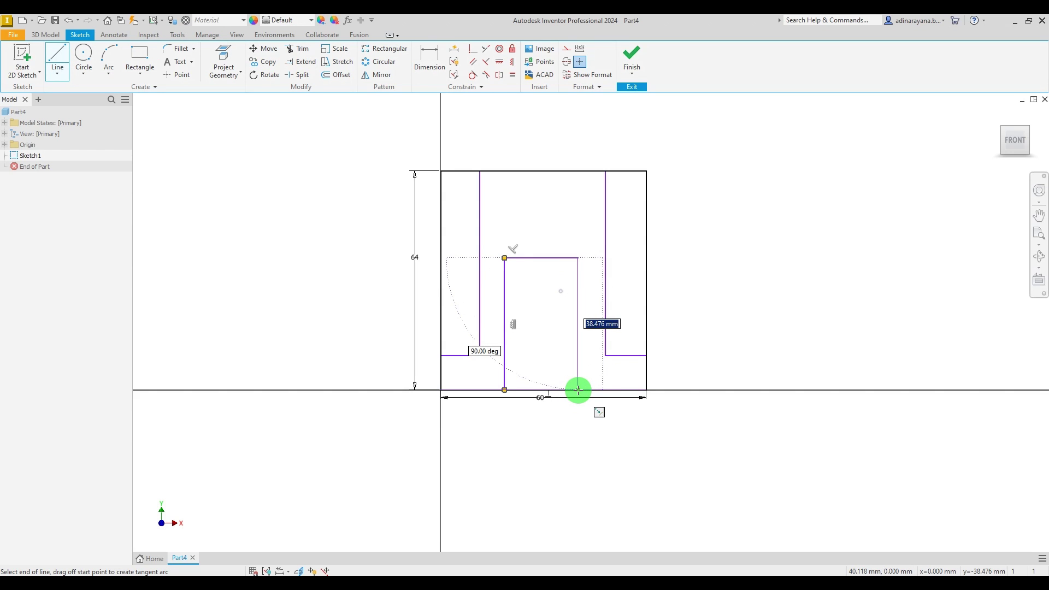
pyautogui.click(582, 390)
pyautogui.press('Escape')
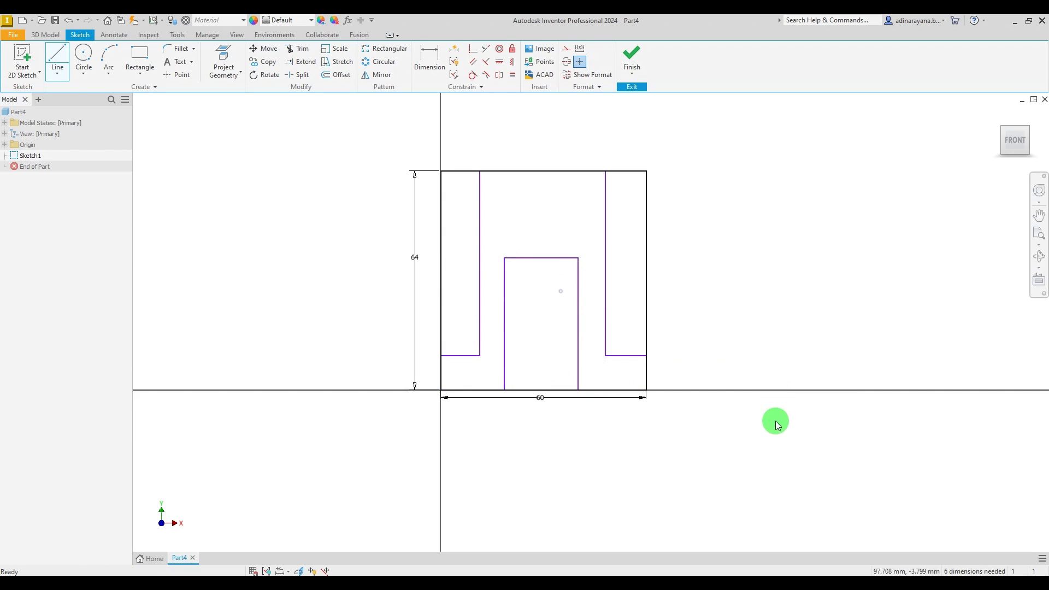
# - Check drawing 31.jpg, dimension the distance between the two outer vertical lines as 40 mm, and move the 60 mm dimension below it
pyautogui.hotkey('alt', 'Tab')
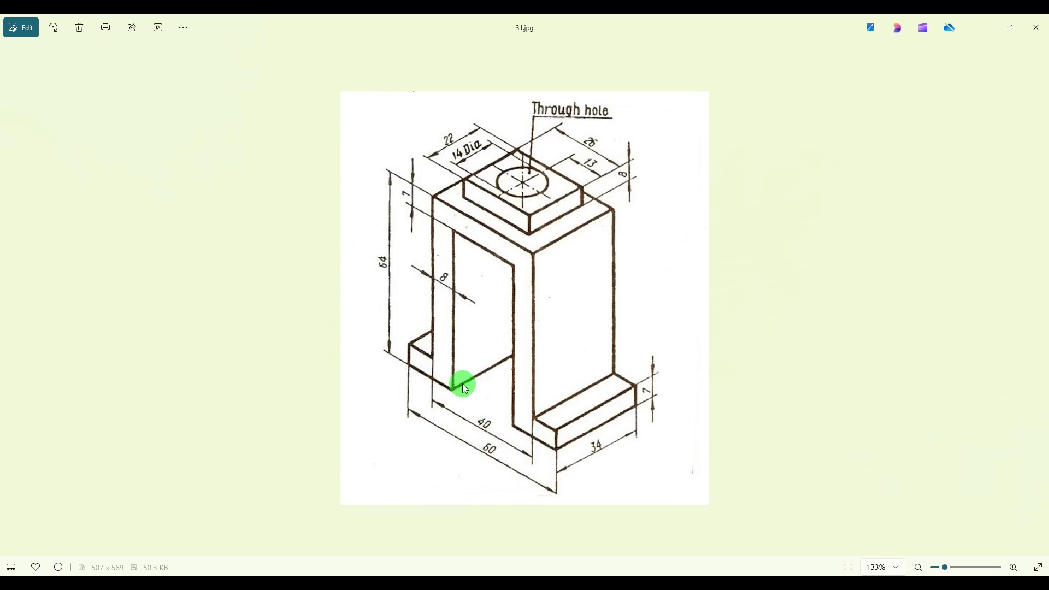
pyautogui.hotkey('alt', 'Tab')
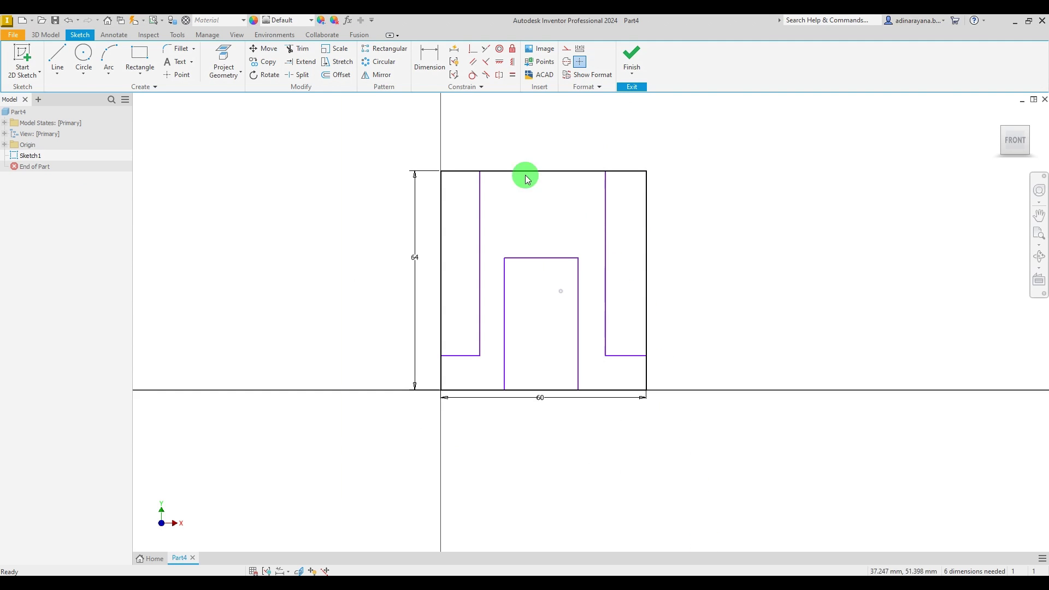
pyautogui.click(430, 57)
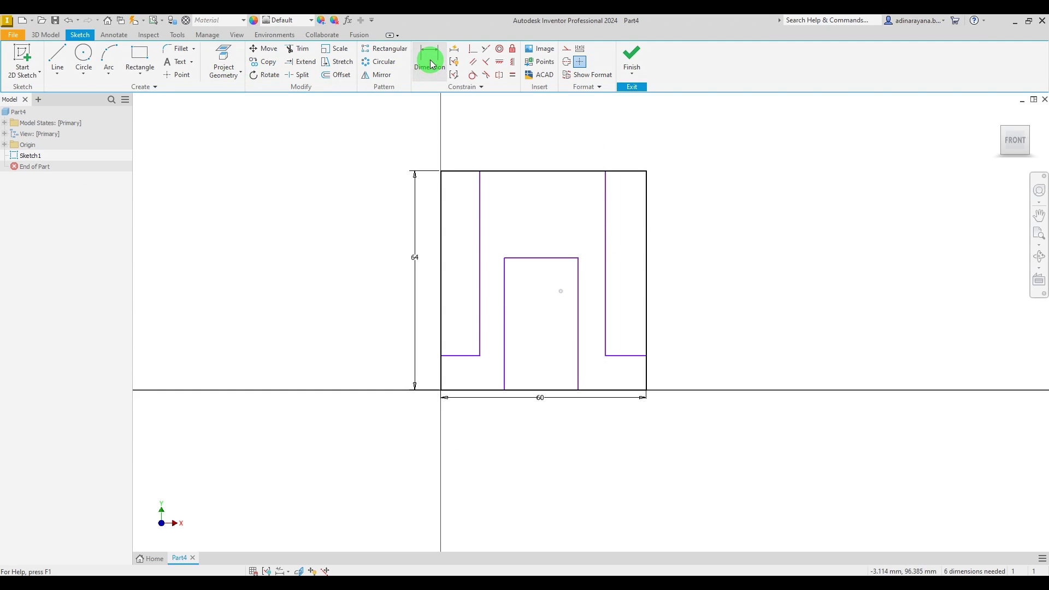
pyautogui.click(480, 327)
pyautogui.click(606, 314)
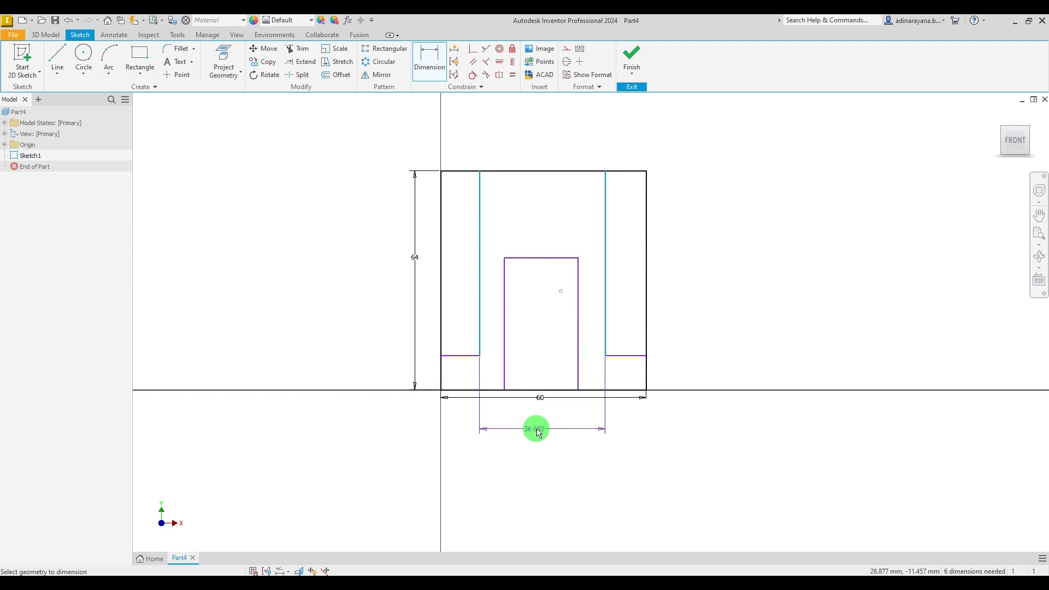
pyautogui.click(539, 422)
pyautogui.write('40')
pyautogui.press('Return')
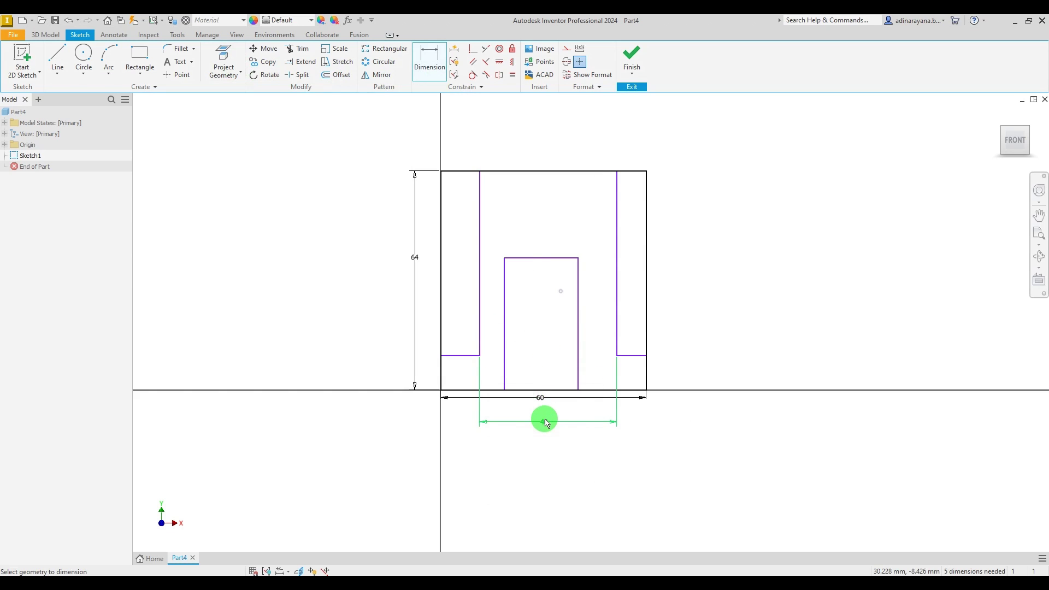
pyautogui.press('Escape')
pyautogui.moveTo(542, 404); pyautogui.dragTo(544, 490)
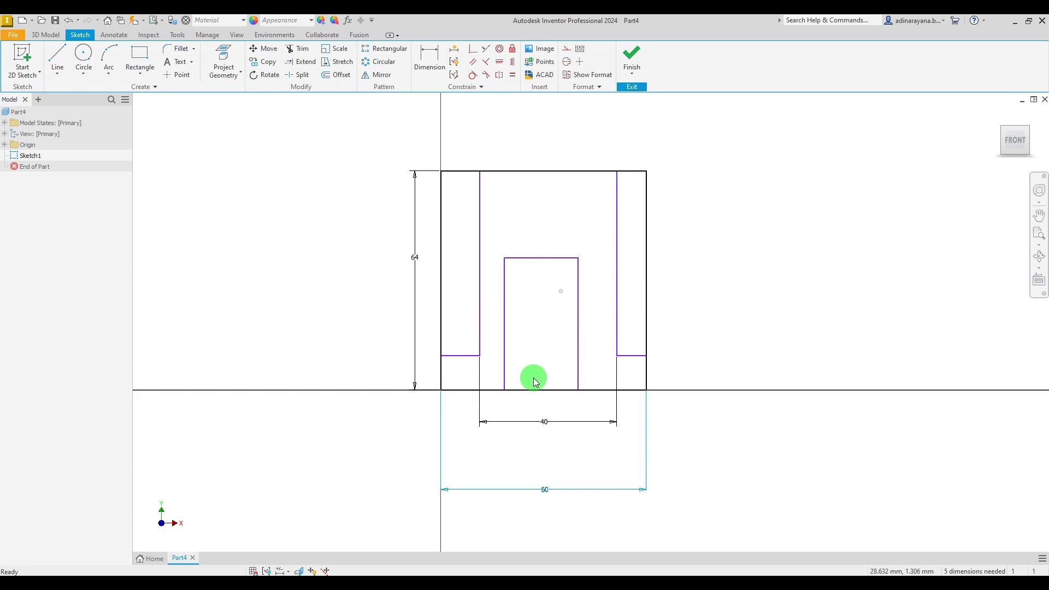
# - Check the leg thickness in drawing 31.jpg and set the distance between the left outer line and the opening's left side to 8 mm
pyautogui.click(504, 329)
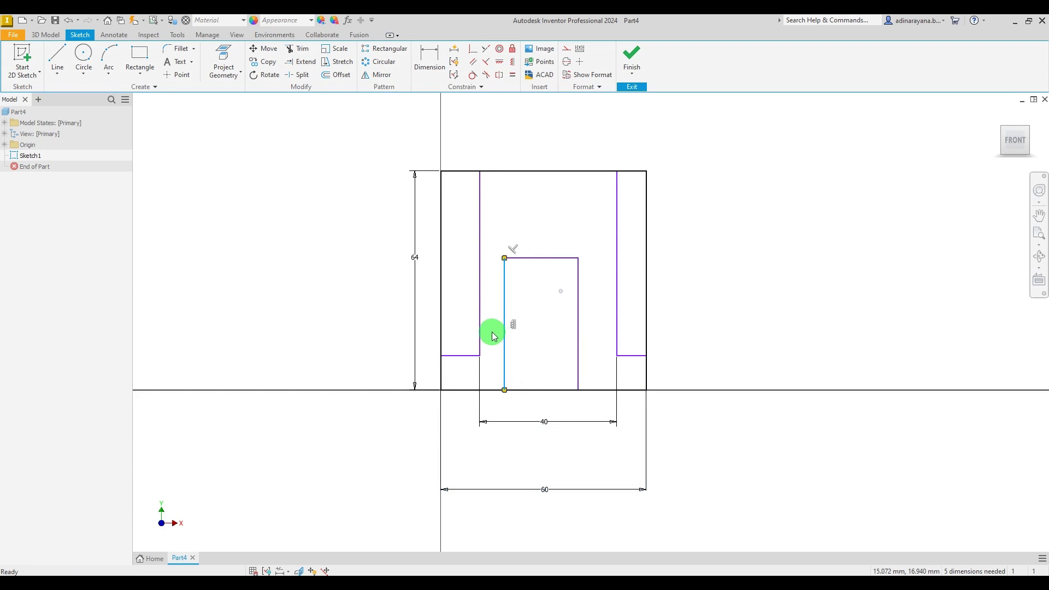
pyautogui.click(432, 58)
pyautogui.hotkey('alt', 'Tab')
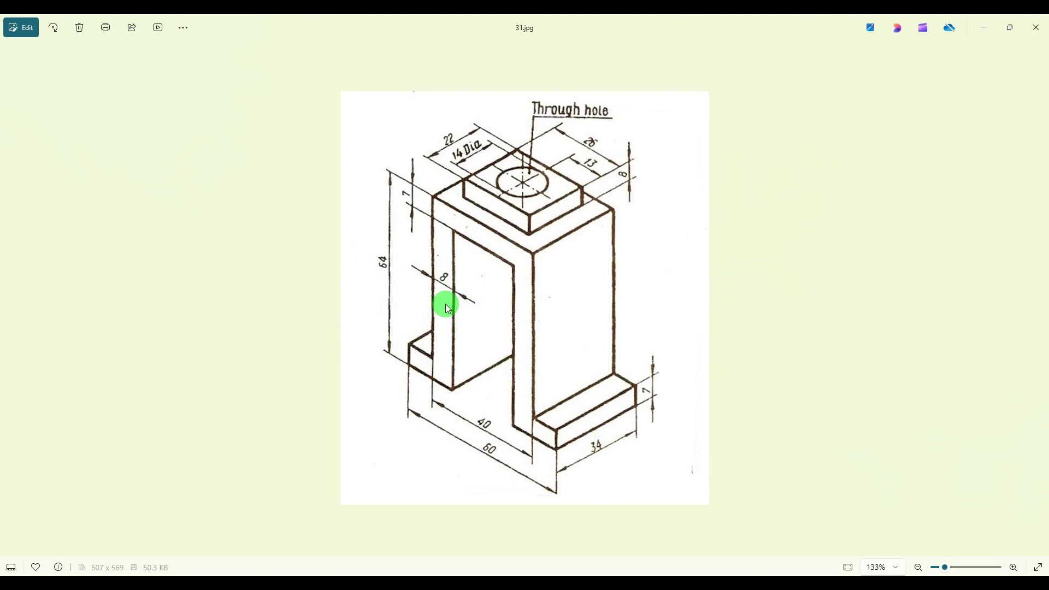
pyautogui.hotkey('alt', 'Tab')
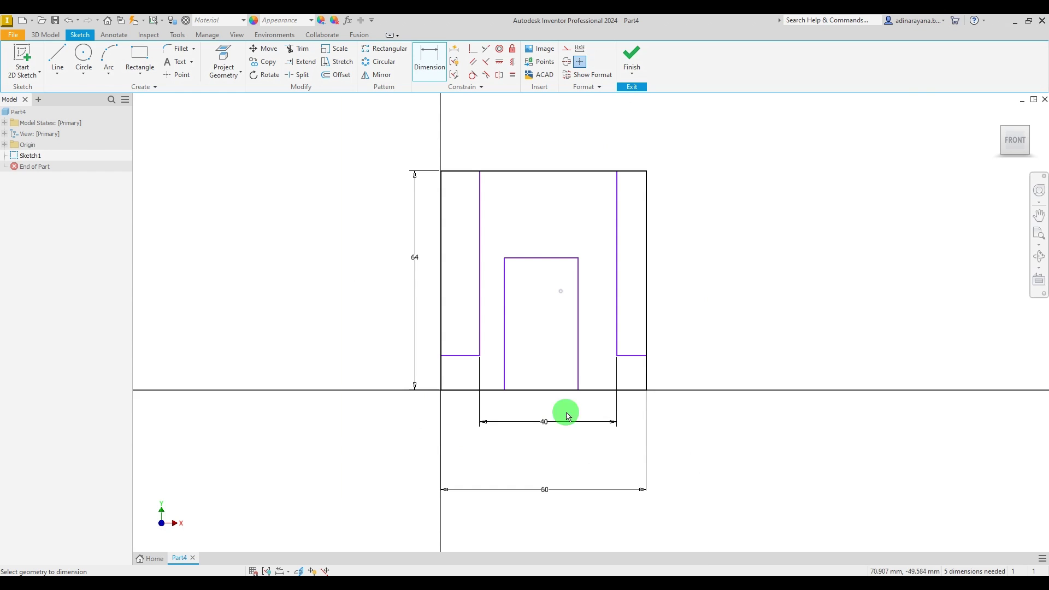
pyautogui.click(506, 311)
pyautogui.click(494, 320)
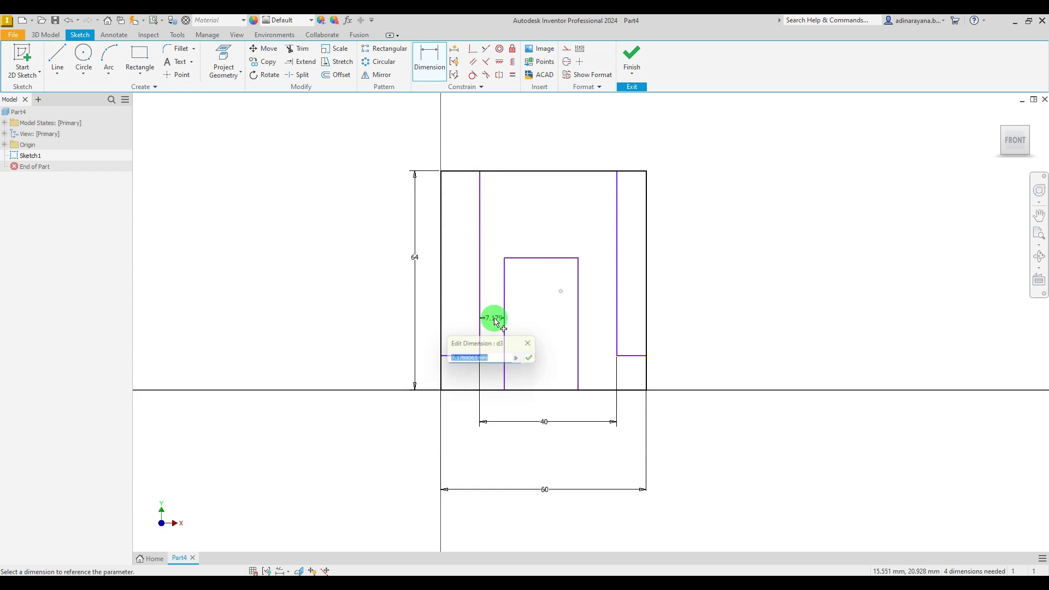
pyautogui.write('8')
pyautogui.press('Return')
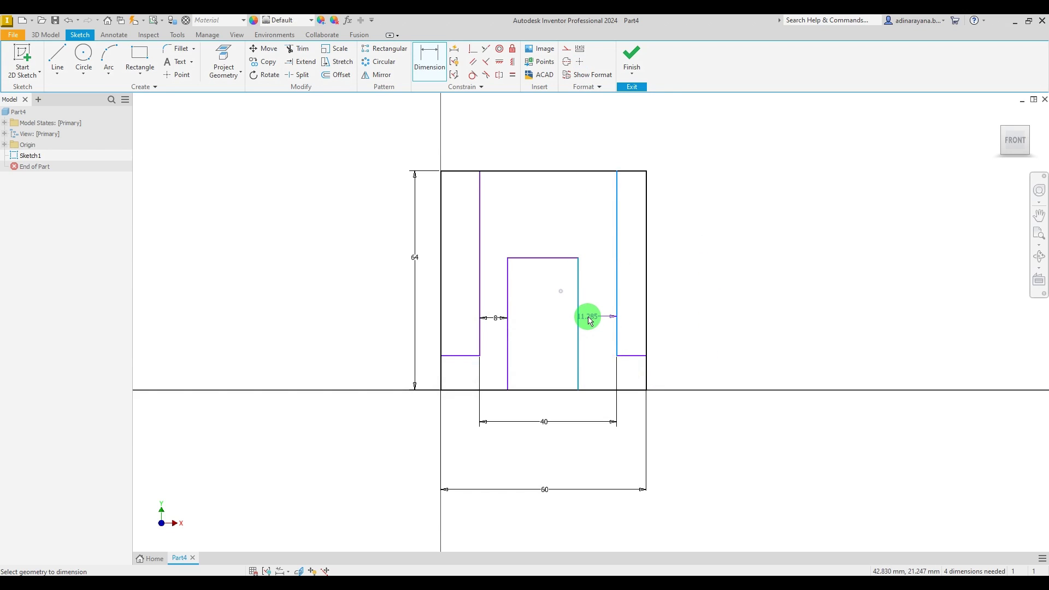
# - Set the right leg's thickness to 8 mm and, after checking drawing 31.jpg, the distance between the opening's top line and the upper edge to 7 mm
pyautogui.click(590, 322)
pyautogui.press('Return')
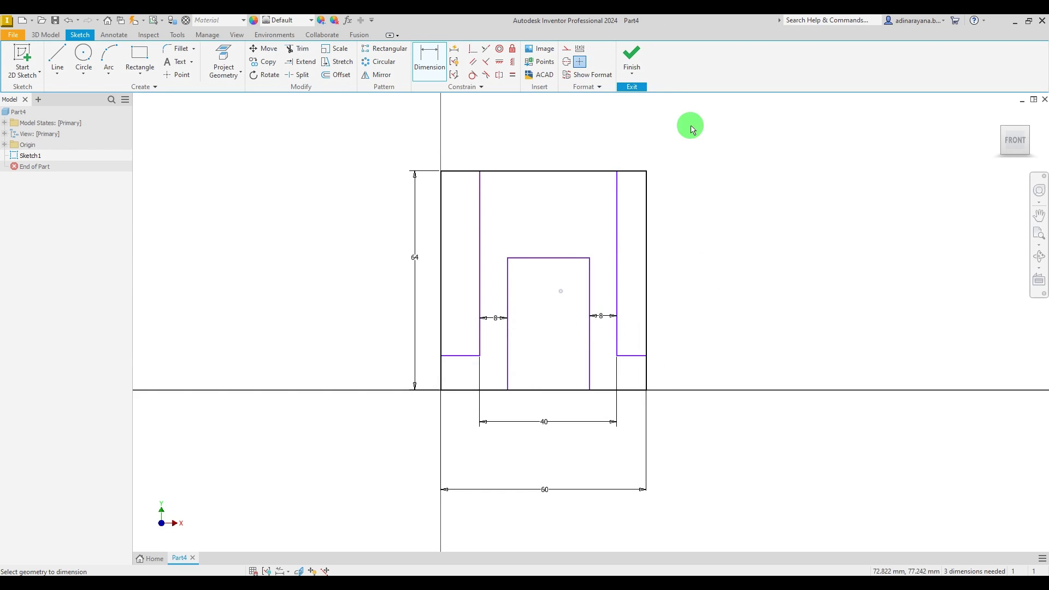
pyautogui.click(722, 582)
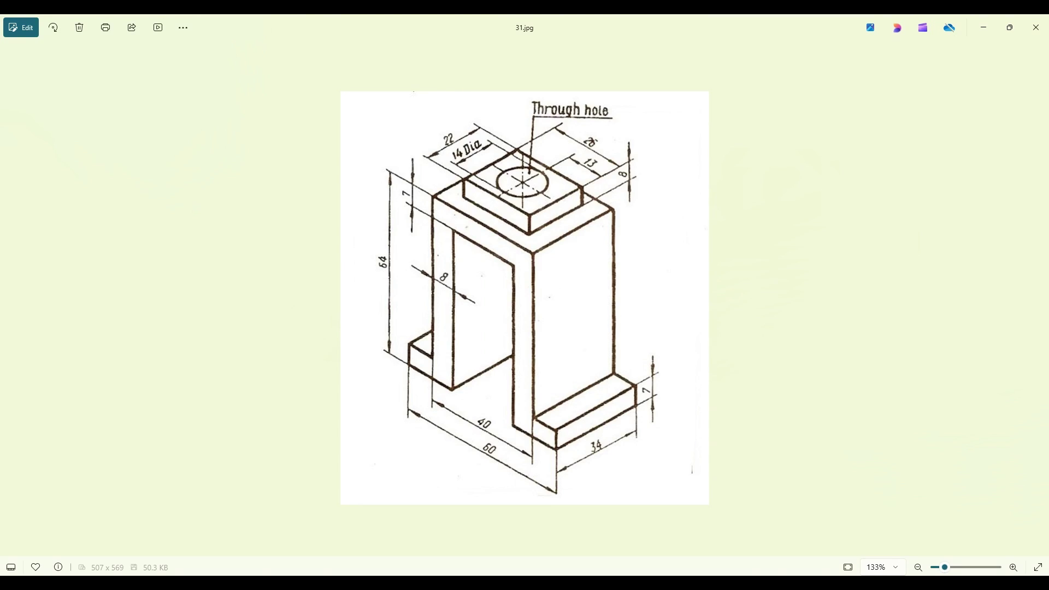
pyautogui.hotkey('alt', 'Tab')
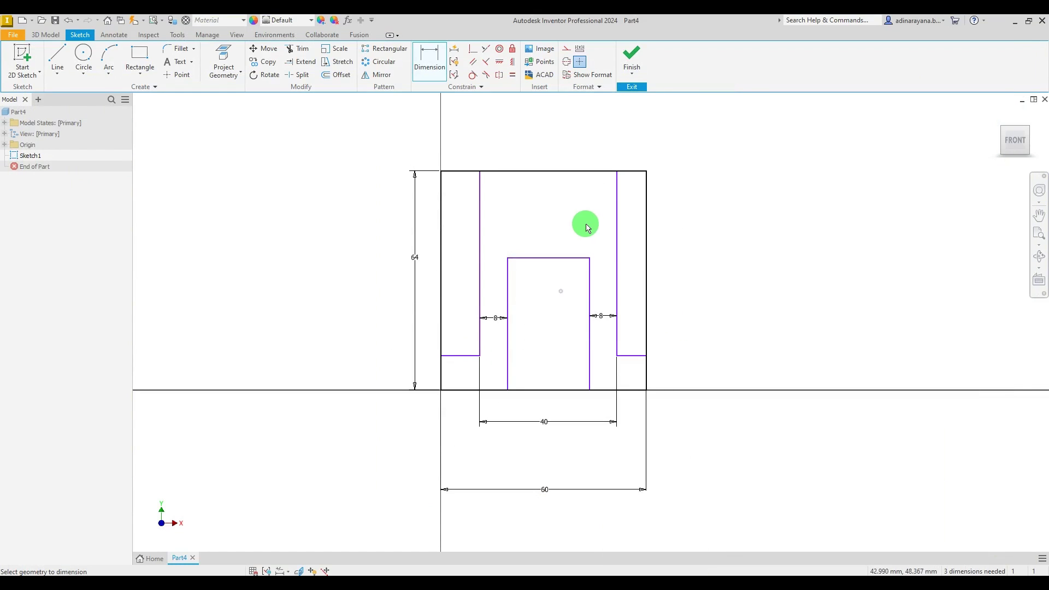
pyautogui.click(569, 258)
pyautogui.click(569, 171)
pyautogui.click(749, 207)
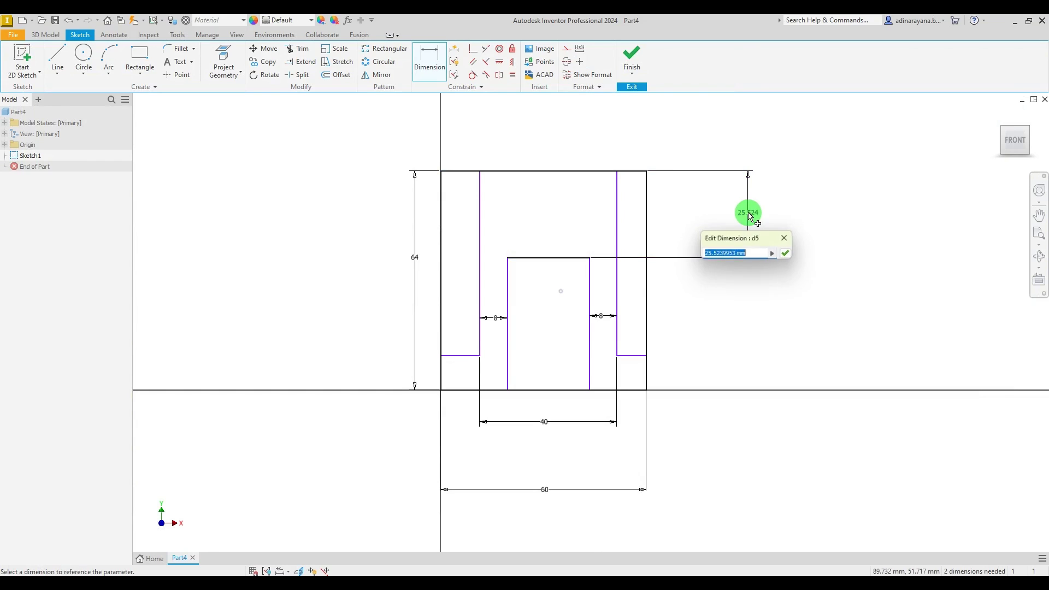
pyautogui.write('7')
pyautogui.press('Return')
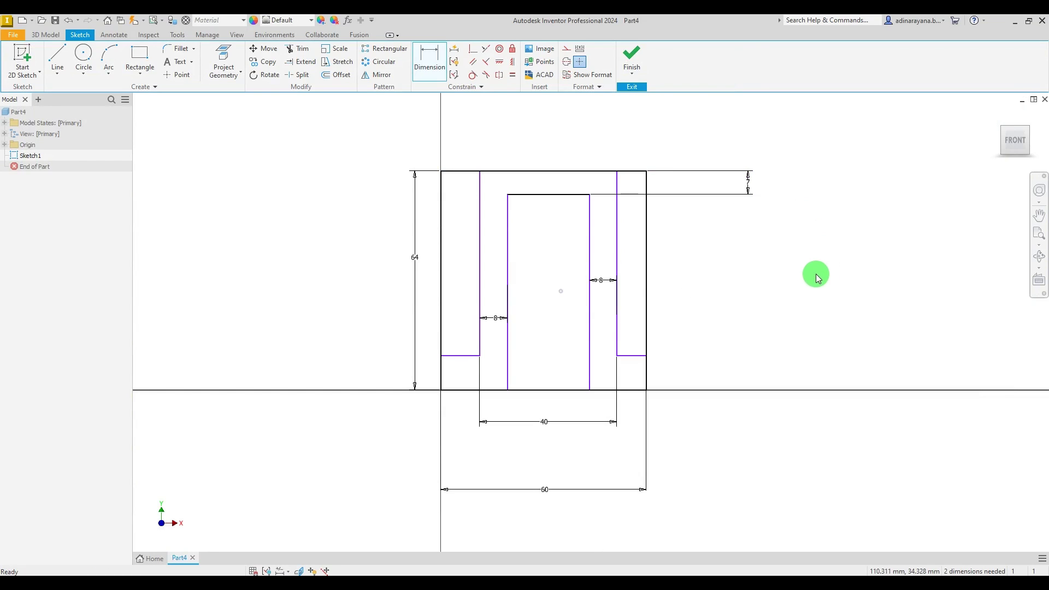
pyautogui.press('Escape')
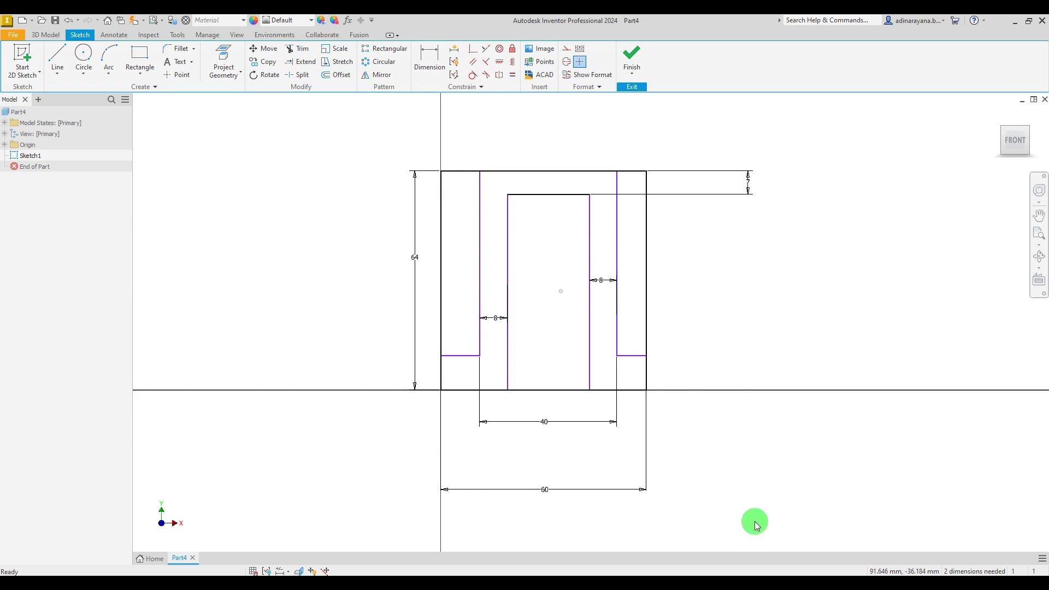
# - Check the foot height in drawing 31.jpg and set the right foot line's distance from the base edge to 7 mm
pyautogui.click(731, 584)
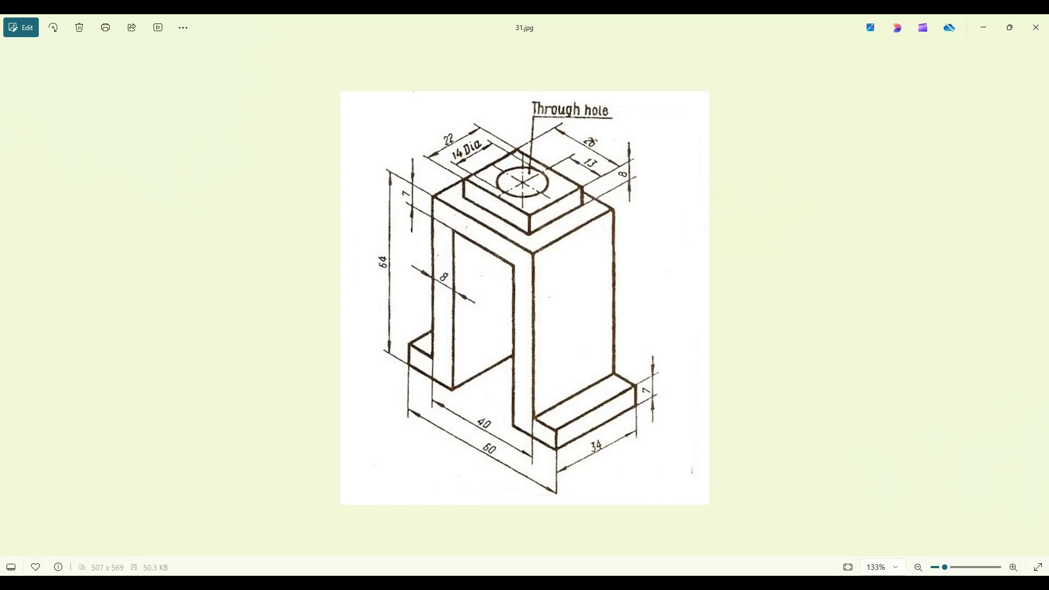
pyautogui.click(730, 583)
pyautogui.click(730, 583)
pyautogui.click(730, 583)
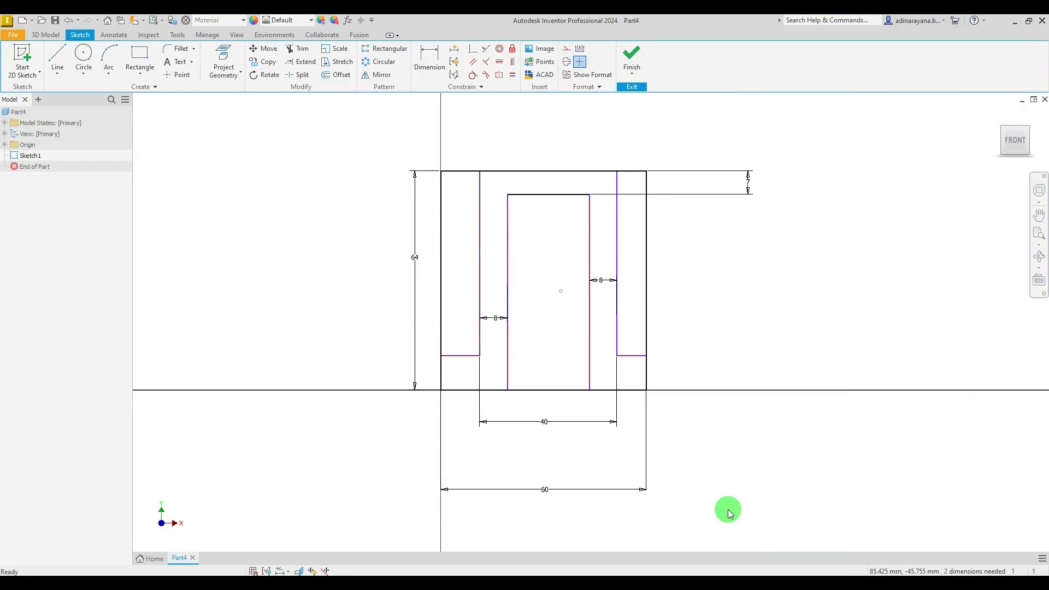
pyautogui.click(429, 58)
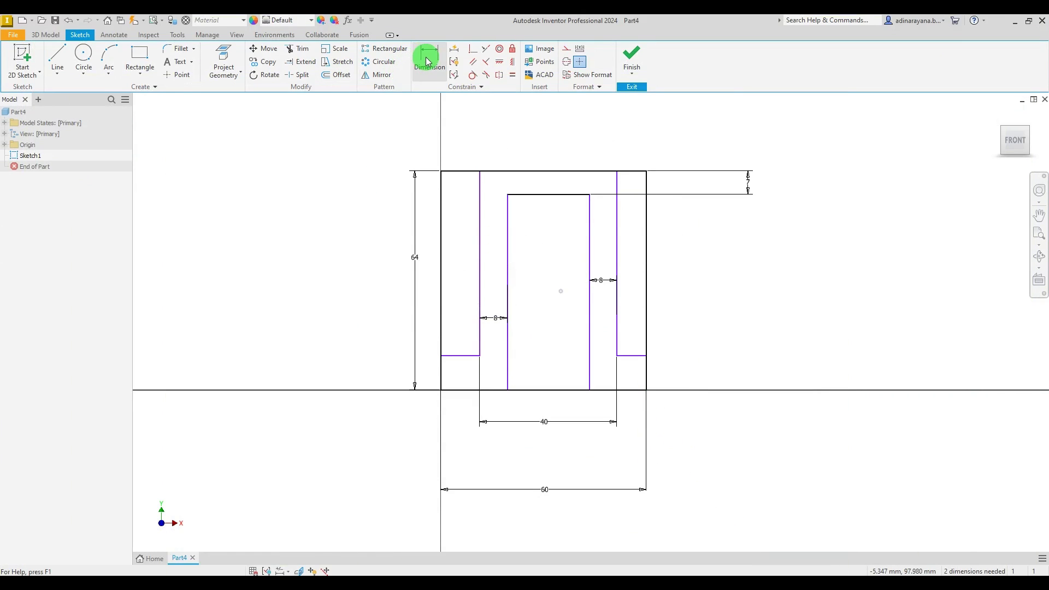
pyautogui.click(633, 391)
pyautogui.click(639, 357)
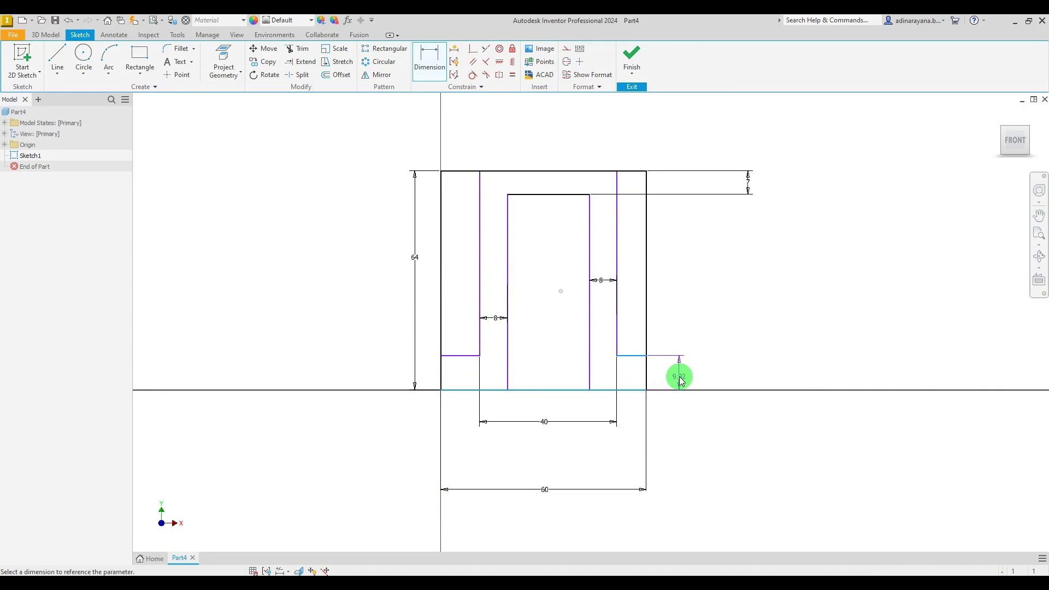
pyautogui.click(679, 382)
pyautogui.write('7')
pyautogui.press('Return')
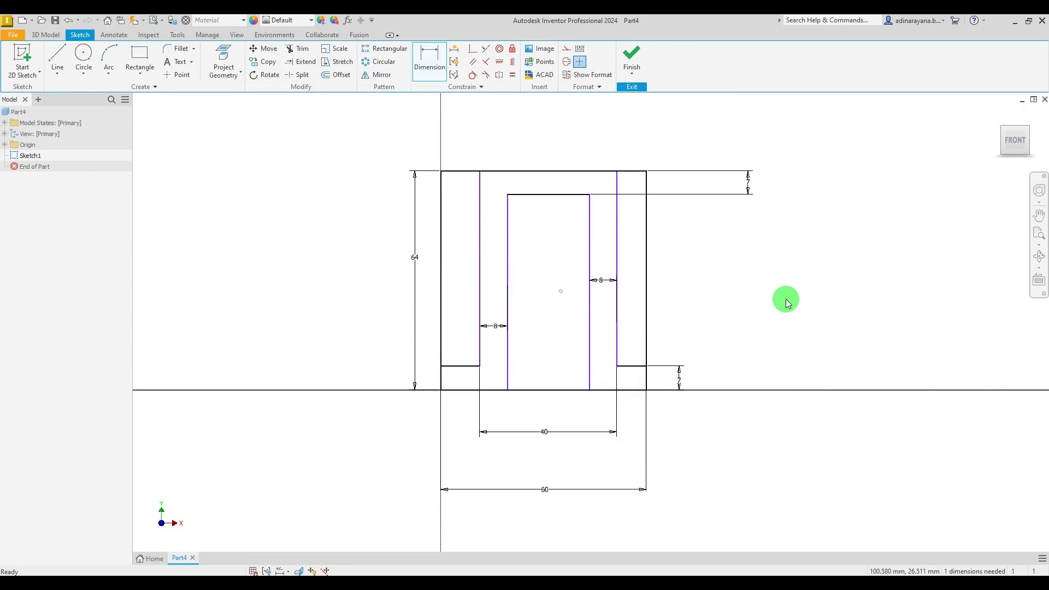
pyautogui.press('Escape')
pyautogui.moveTo(619, 218); pyautogui.dragTo(617, 222)
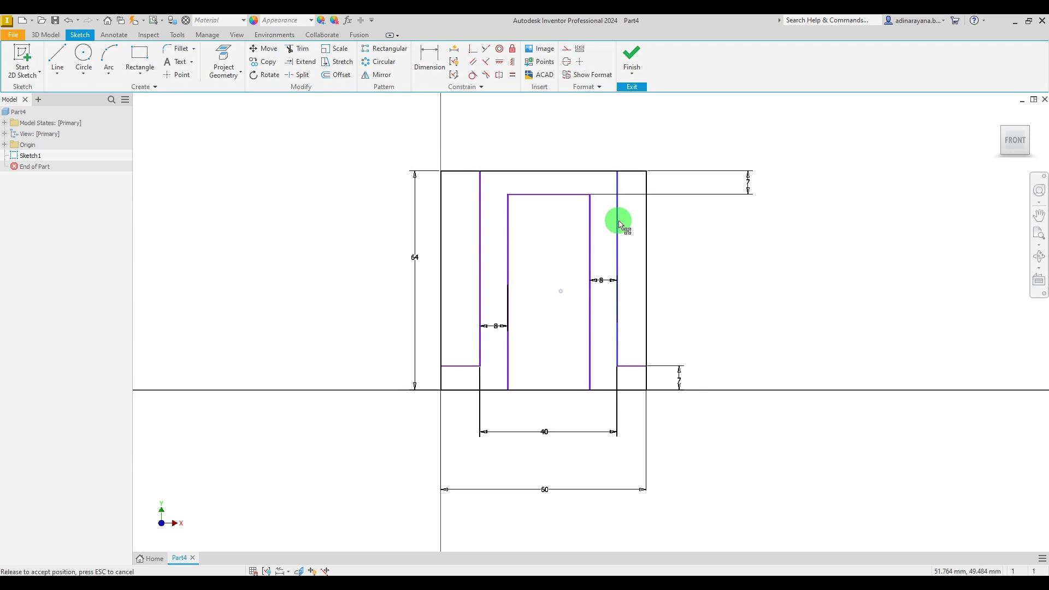
pyautogui.click(432, 55)
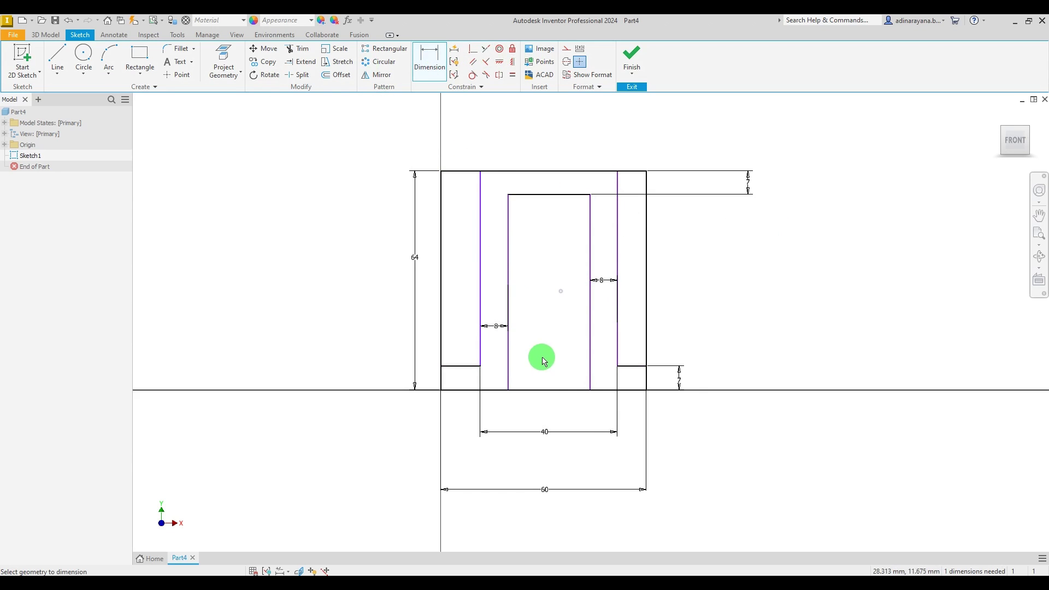
pyautogui.click(545, 390)
pyautogui.click(441, 383)
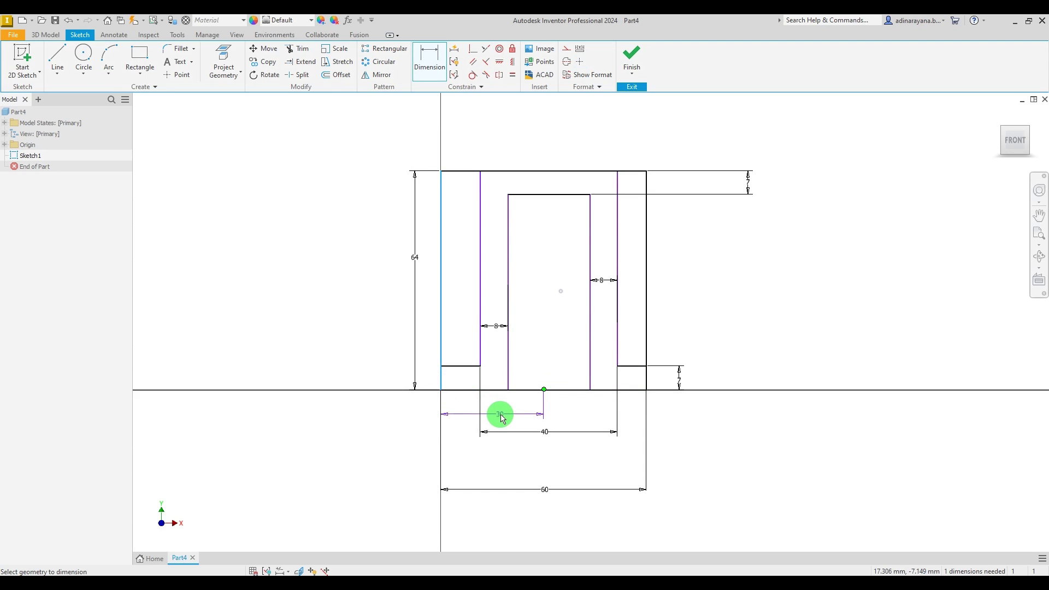
pyautogui.press('Escape')
# - Dimension the distance from the base edge's midpoint to the left outer vertical line as 20 mm
pyautogui.click(429, 59)
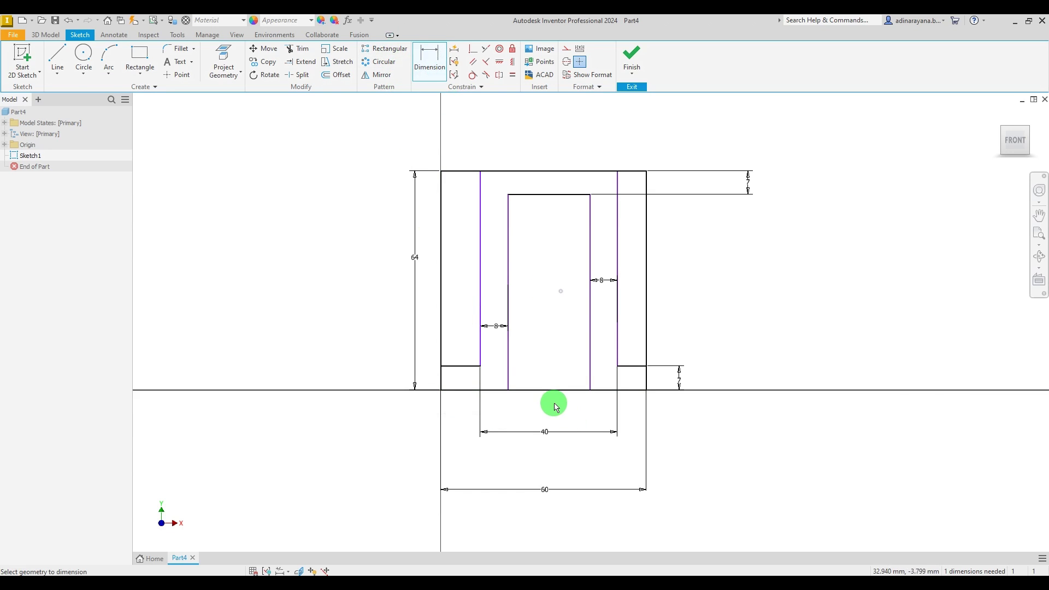
pyautogui.click(486, 360)
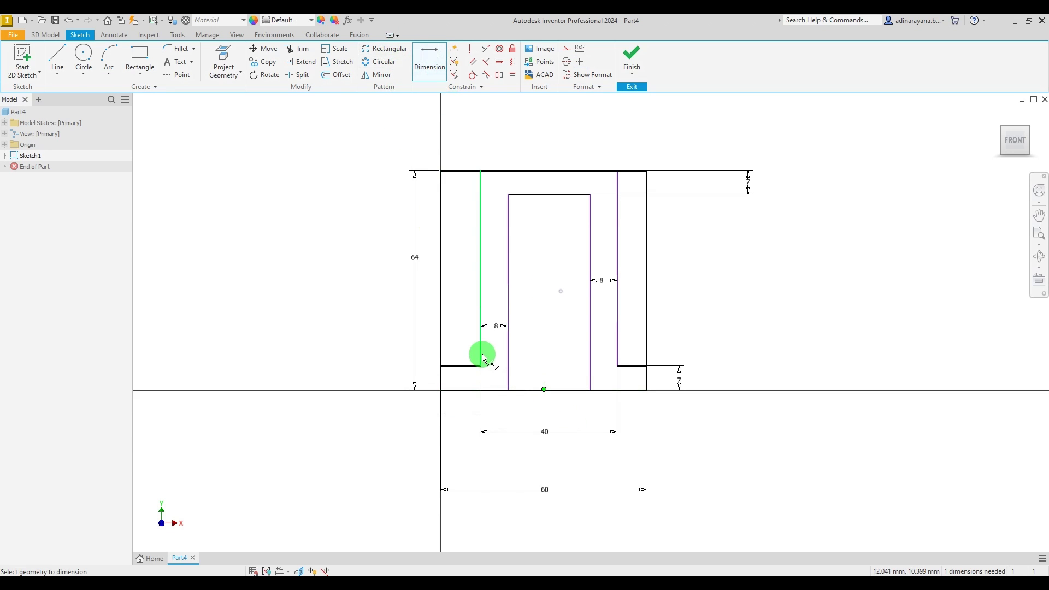
pyautogui.click(513, 408)
pyautogui.write('20')
pyautogui.press('Return')
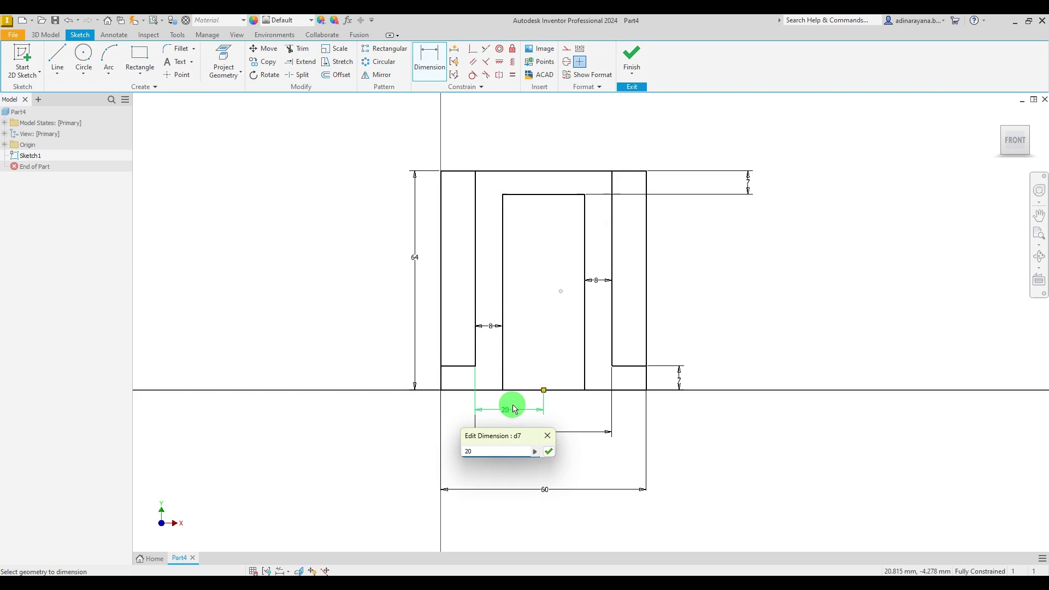
pyautogui.press('Escape')
# - Move the 7 mm top thickness dimension closer to the profile's right edge
pyautogui.scroll(-2, 601, 329)
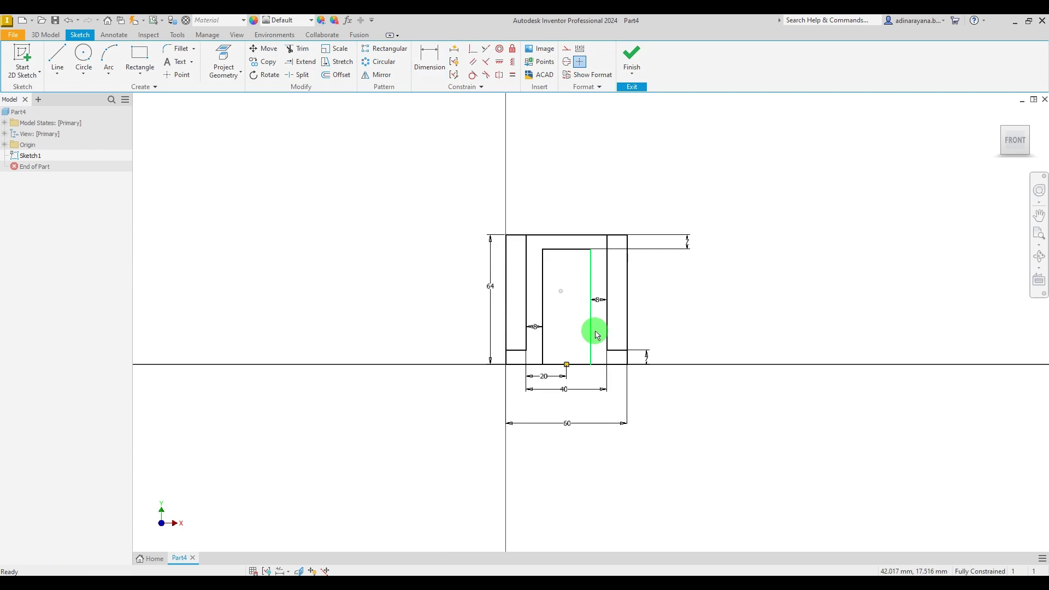
pyautogui.scroll(3, 667, 317)
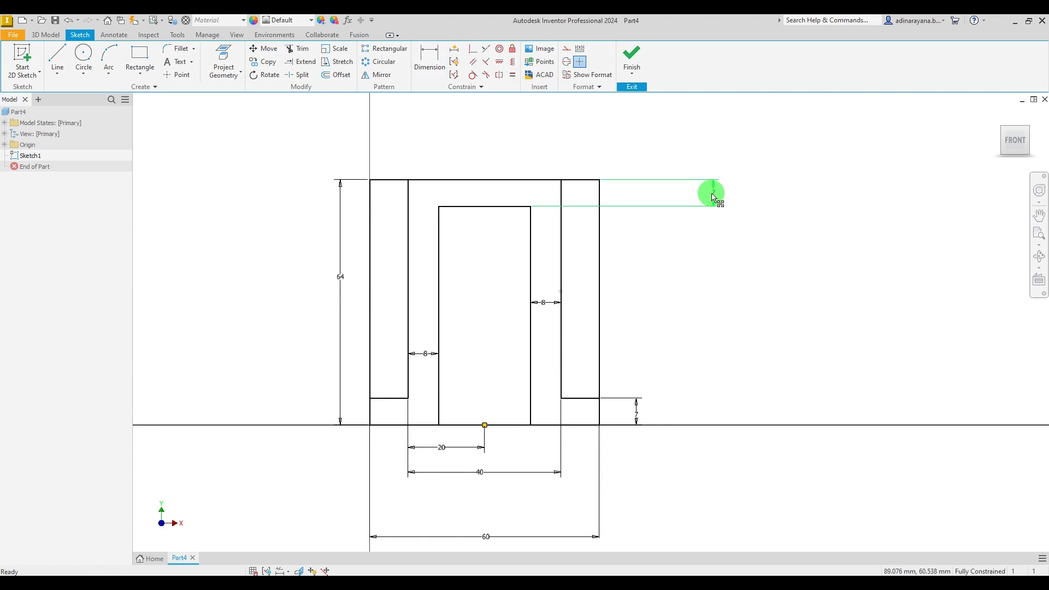
pyautogui.moveTo(713, 197); pyautogui.dragTo(628, 199)
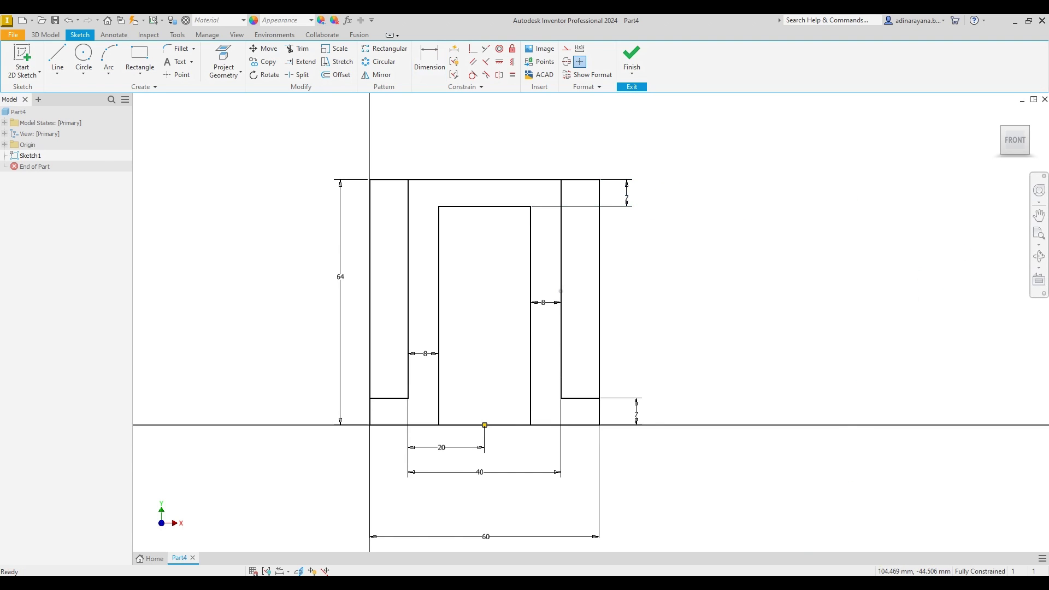
# - Check drawing 31.jpg and sketch the raised block on the profile's top edge with three lines, about 21.5 mm wide and 8.9 mm high
pyautogui.click(732, 589)
pyautogui.click(732, 589)
pyautogui.scroll(-2, 732, 372)
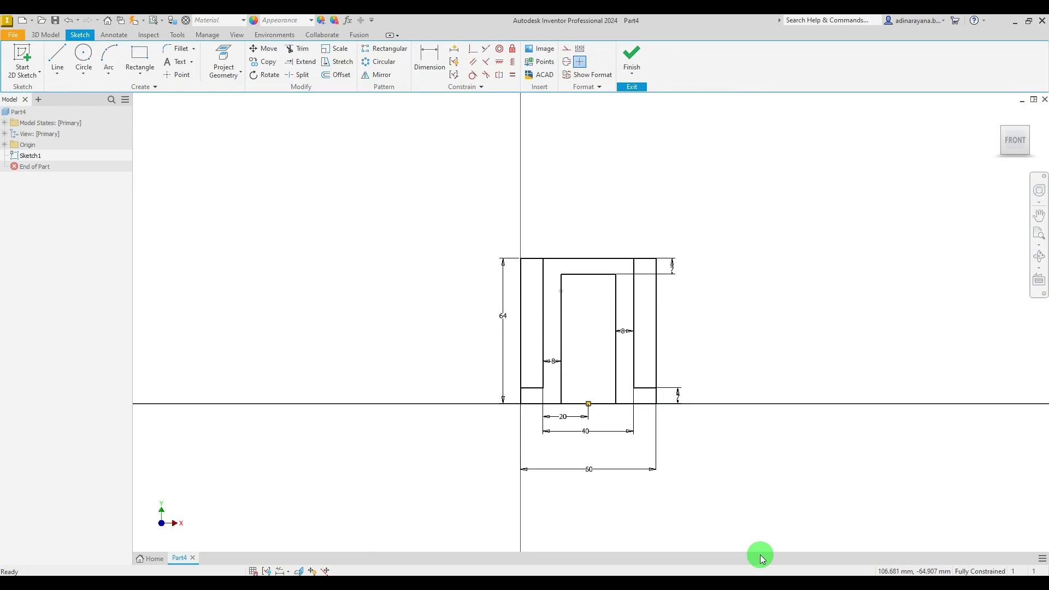
pyautogui.click(732, 589)
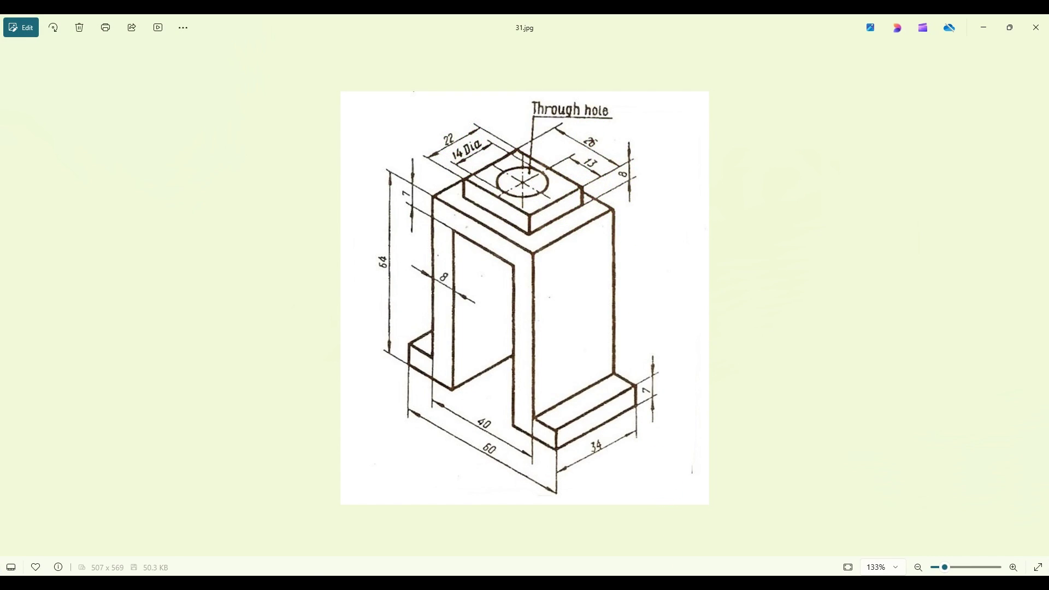
pyautogui.click(697, 588)
pyautogui.click(59, 61)
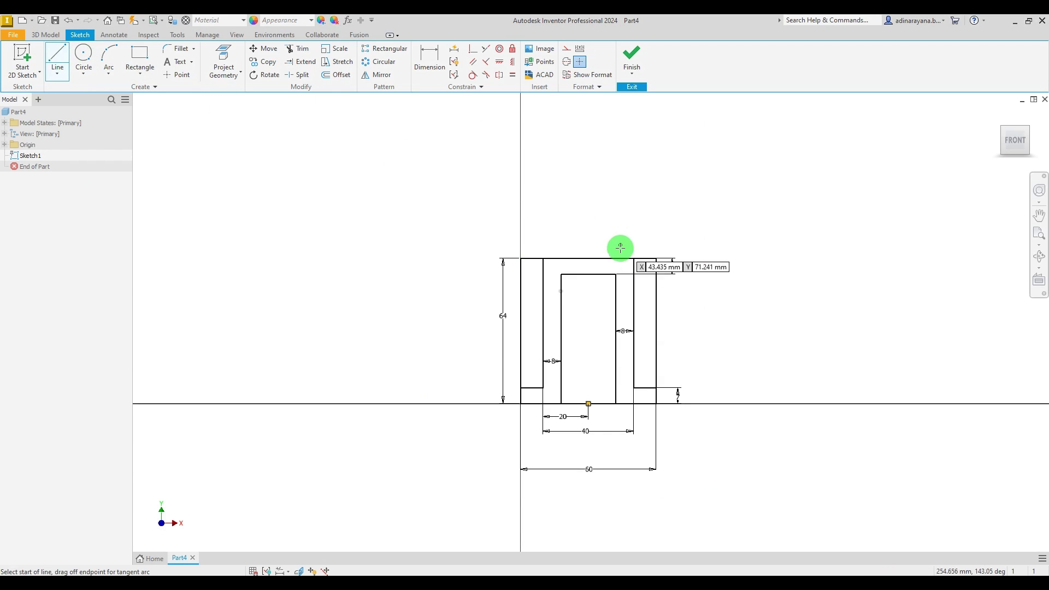
pyautogui.click(570, 257)
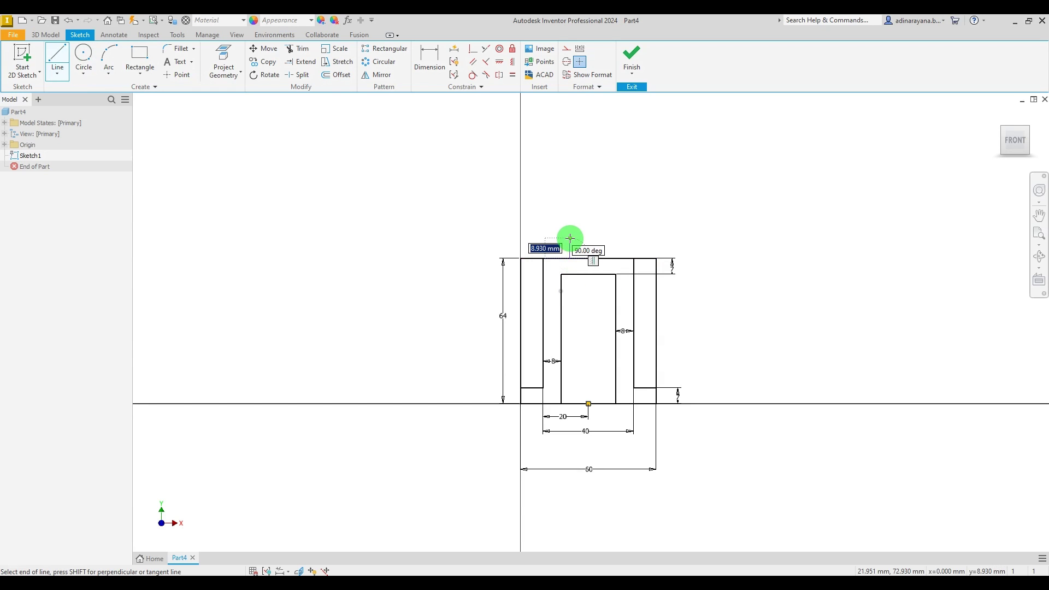
pyautogui.click(570, 238)
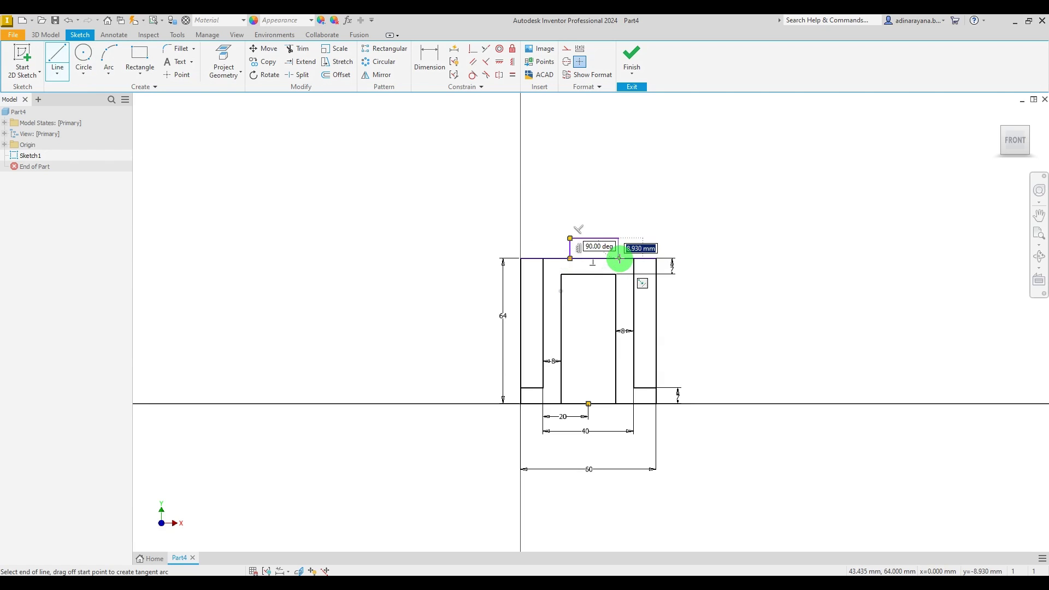
pyautogui.click(619, 258)
pyautogui.press('Escape')
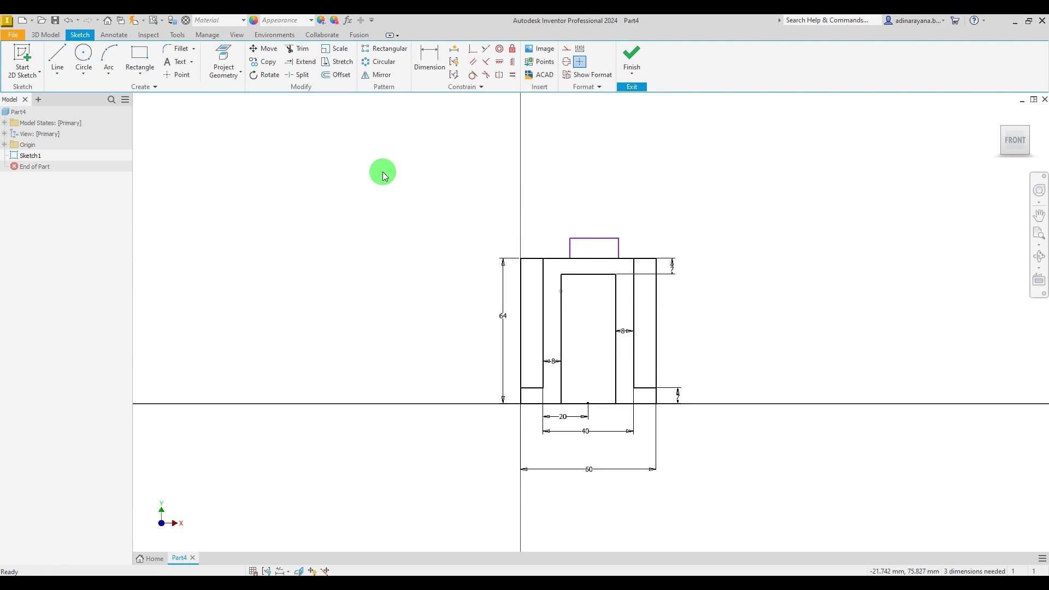
# - Check the raised block's width in drawing 31.jpg and set its top line to 26 mm
pyautogui.click(429, 58)
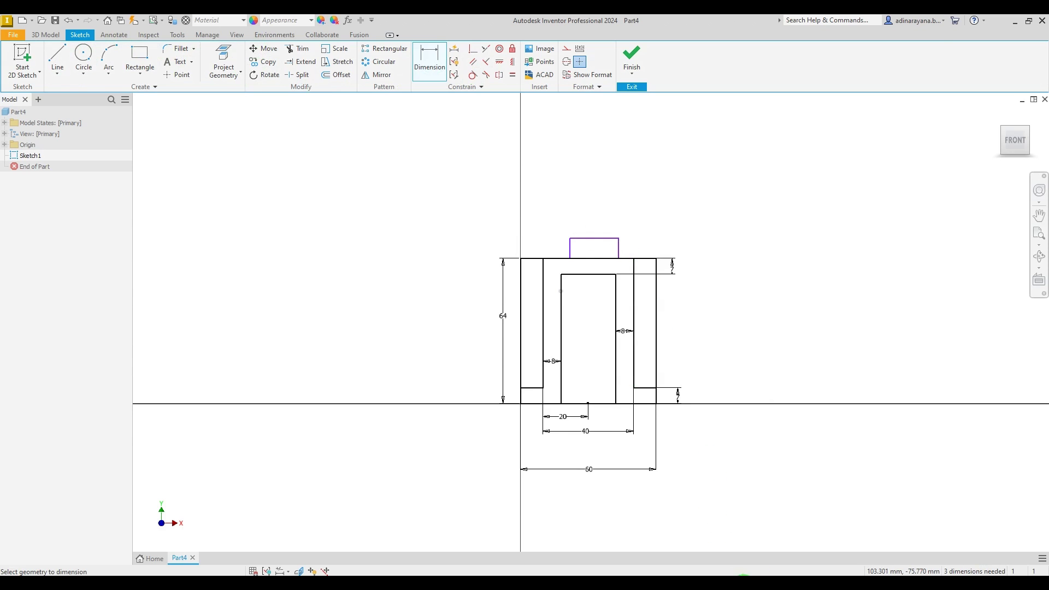
pyautogui.click(743, 586)
pyautogui.click(743, 586)
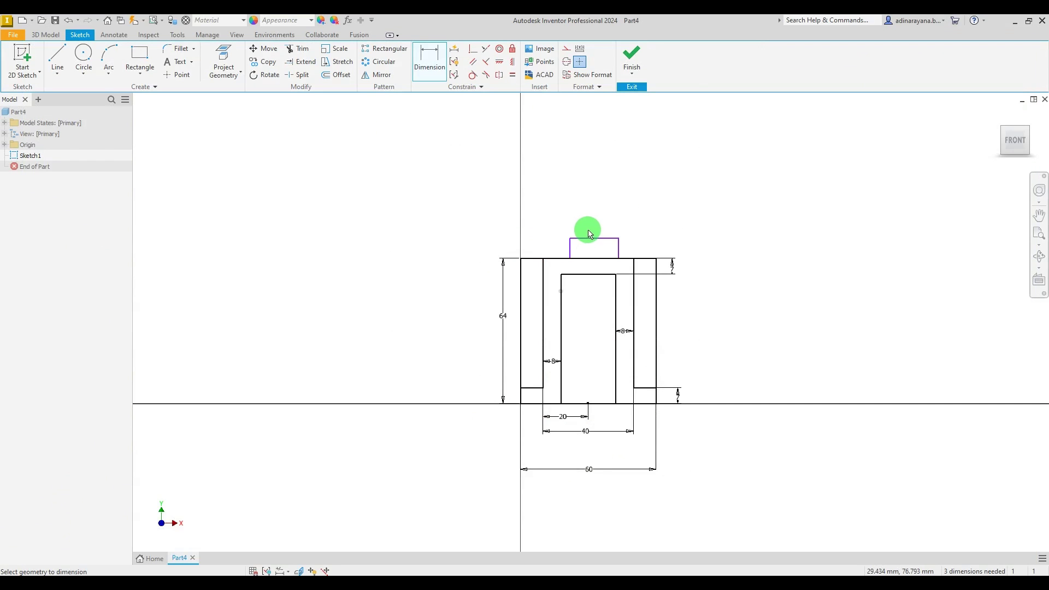
pyautogui.click(601, 208)
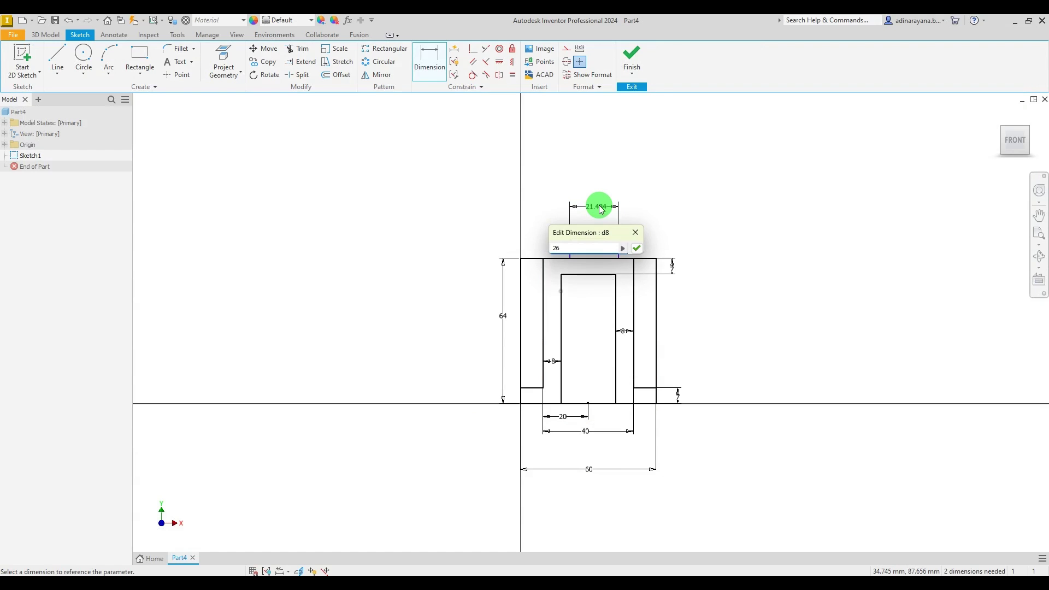
pyautogui.press('Return')
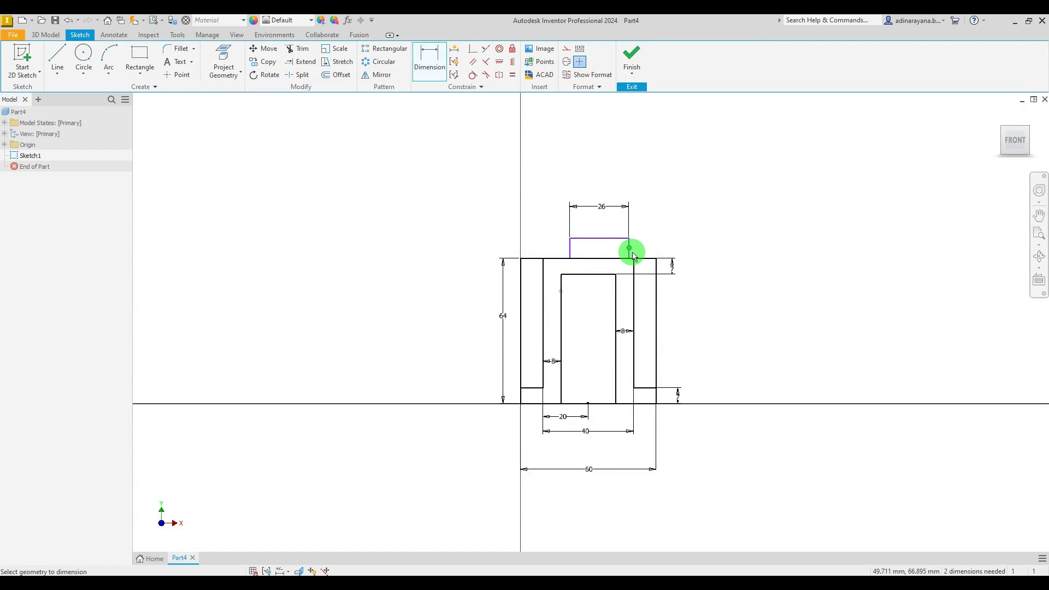
# - Dimension the raised block's right side as 8 mm high
pyautogui.scroll(-5, 631, 255)
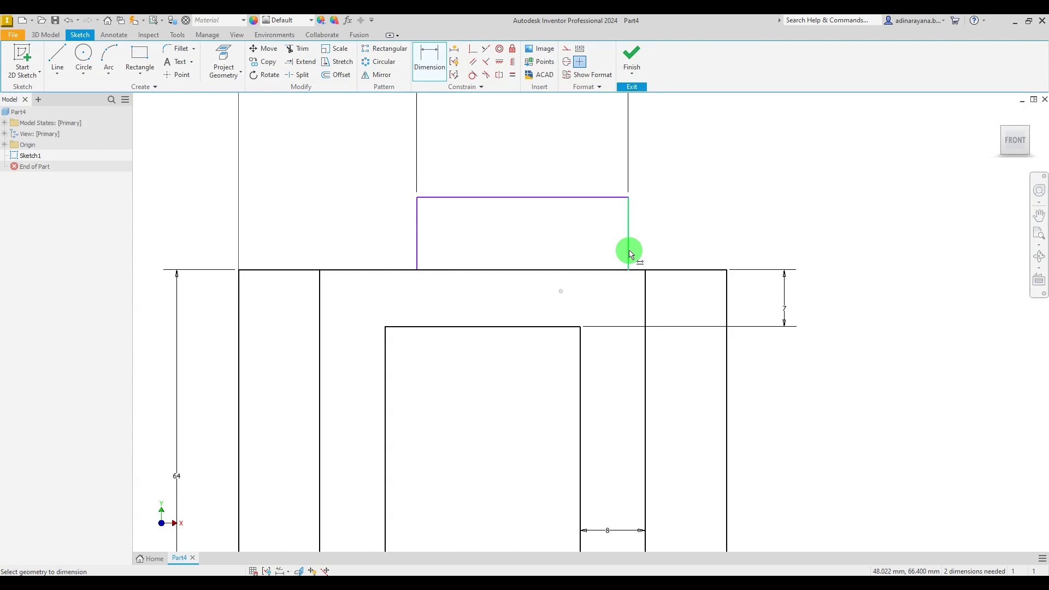
pyautogui.click(631, 255)
pyautogui.click(785, 240)
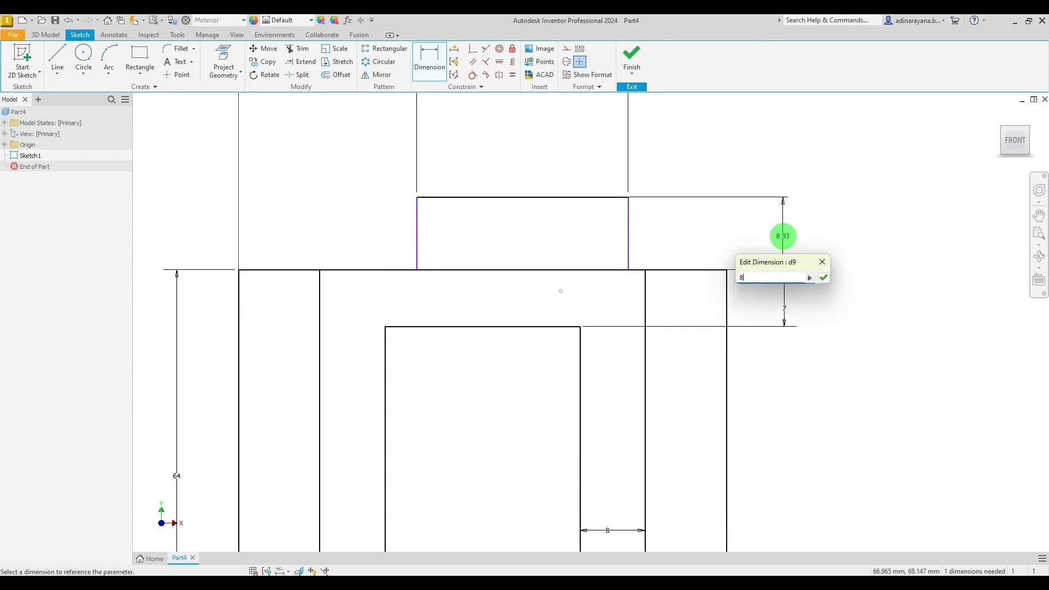
pyautogui.write('8')
pyautogui.press('Return')
pyautogui.scroll(5, 626, 286)
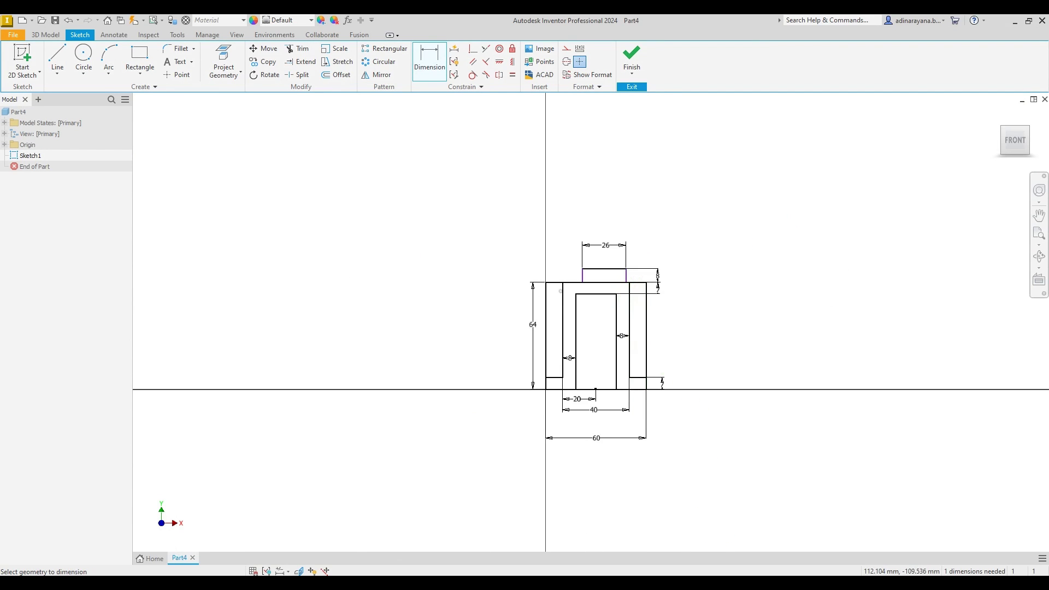
# - Check drawing 31.jpg and dimension the raised block's left side 13 mm from the midpoint of the profile's base
pyautogui.hotkey('alt', 'Tab')
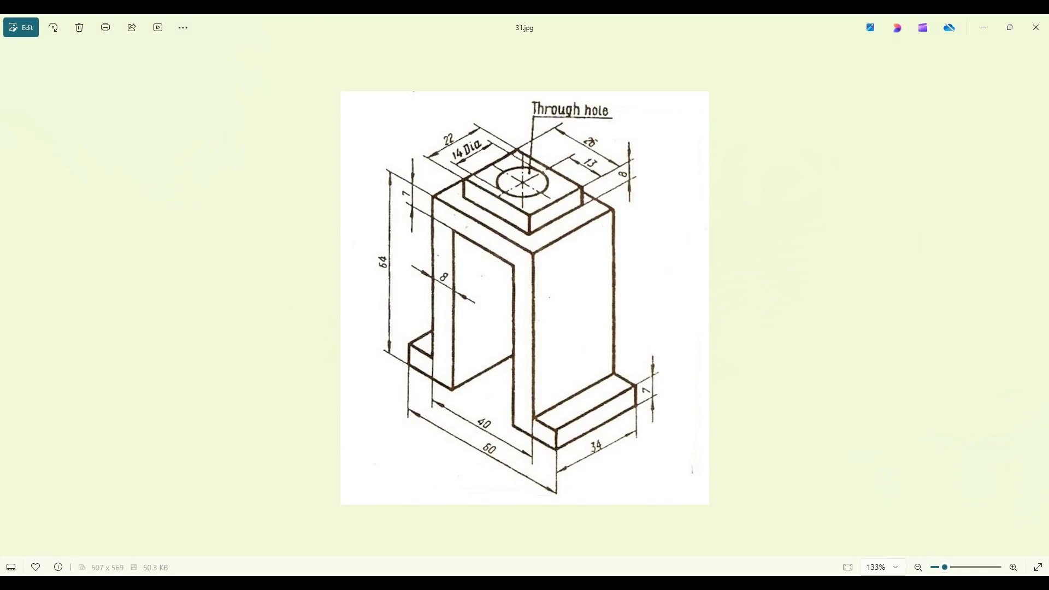
pyautogui.hotkey('alt', 'Tab')
pyautogui.scroll(3, 632, 295)
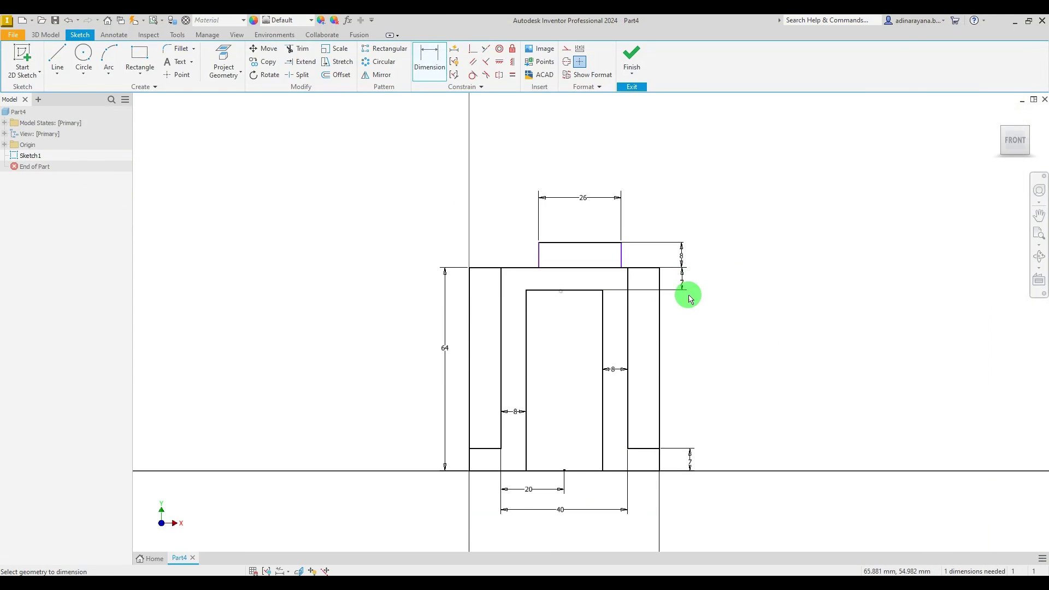
pyautogui.click(564, 471)
pyautogui.click(540, 255)
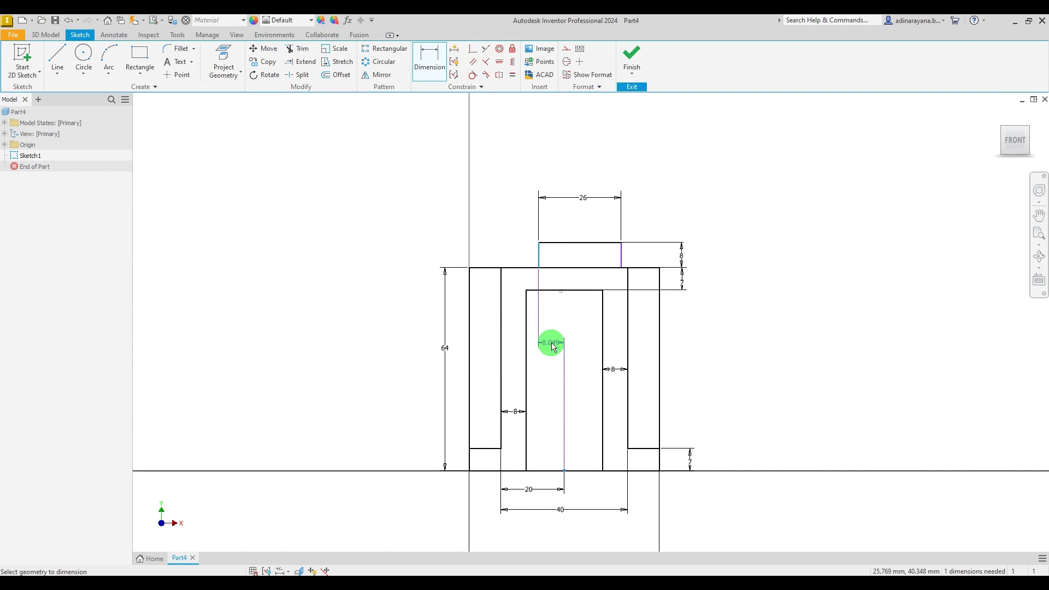
pyautogui.click(552, 343)
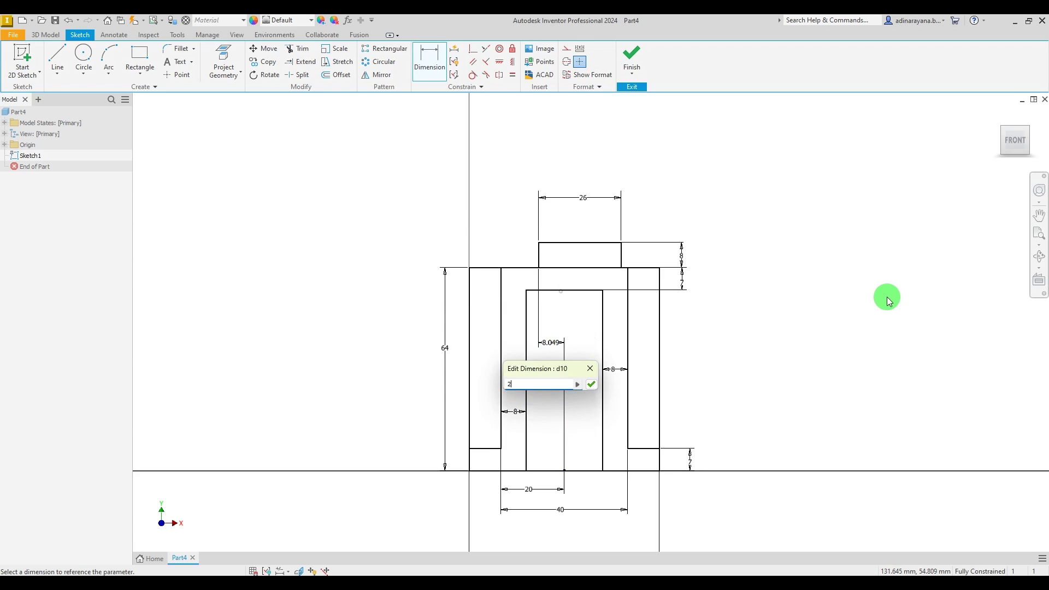
pyautogui.press('Return')
pyautogui.press('Escape')
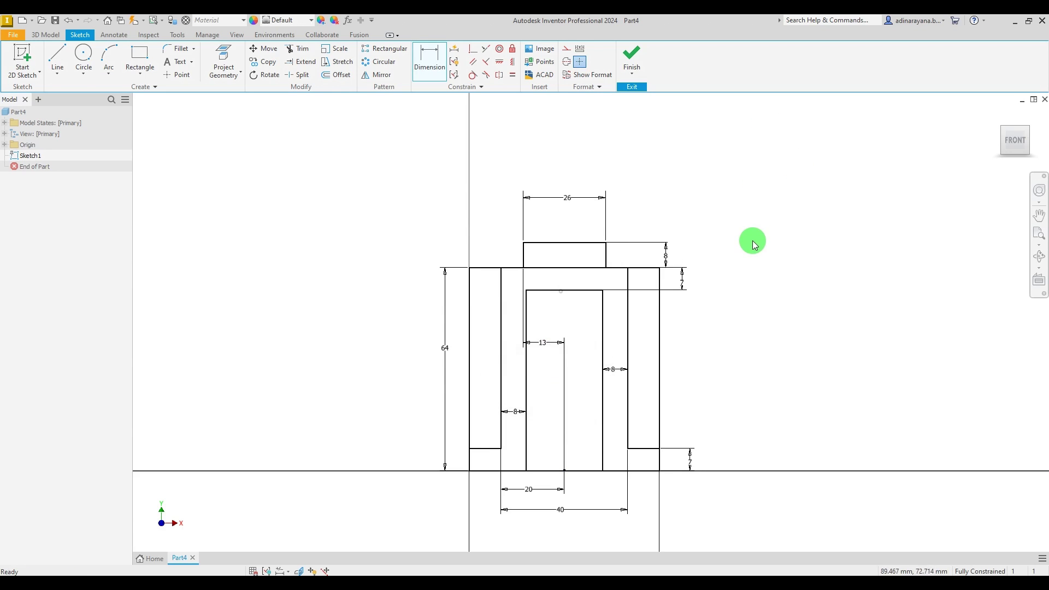
# - Move the 13 mm dimension above the raised block and finish the front profile sketch
pyautogui.moveTo(542, 343); pyautogui.dragTo(545, 222)
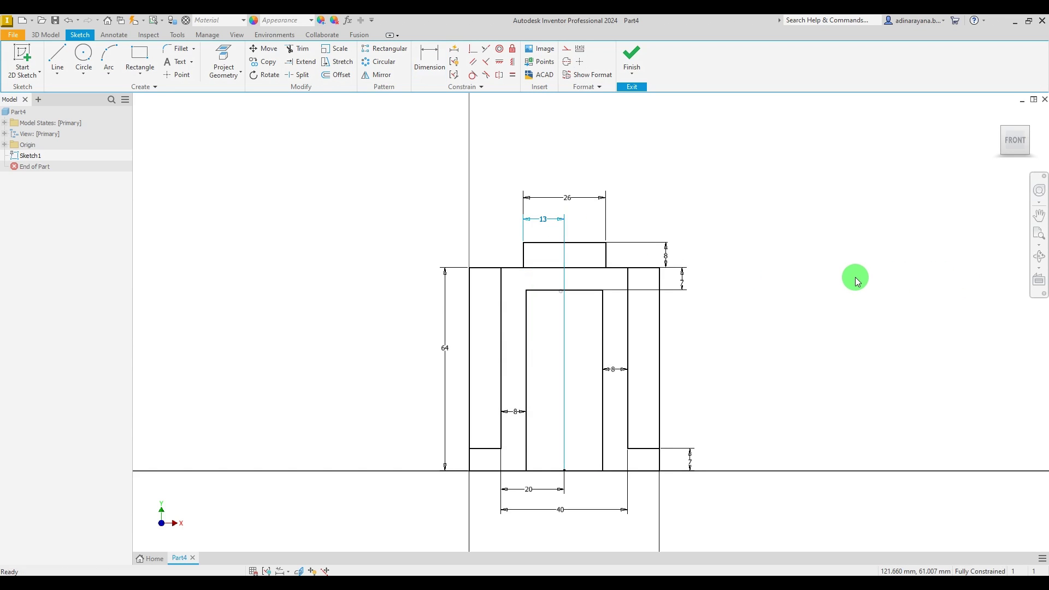
pyautogui.moveTo(999, 119)
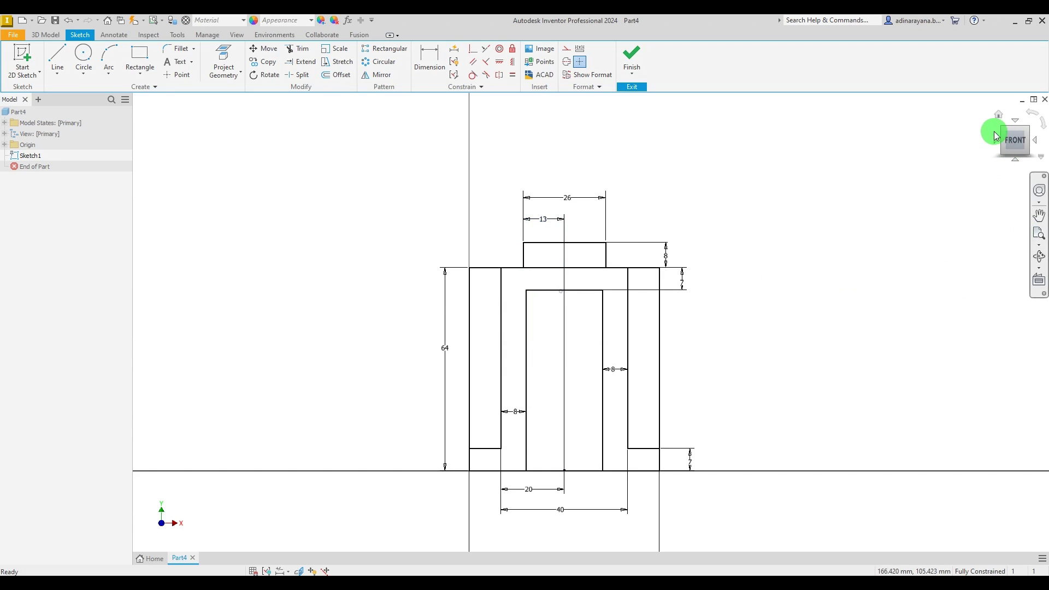
pyautogui.click(632, 56)
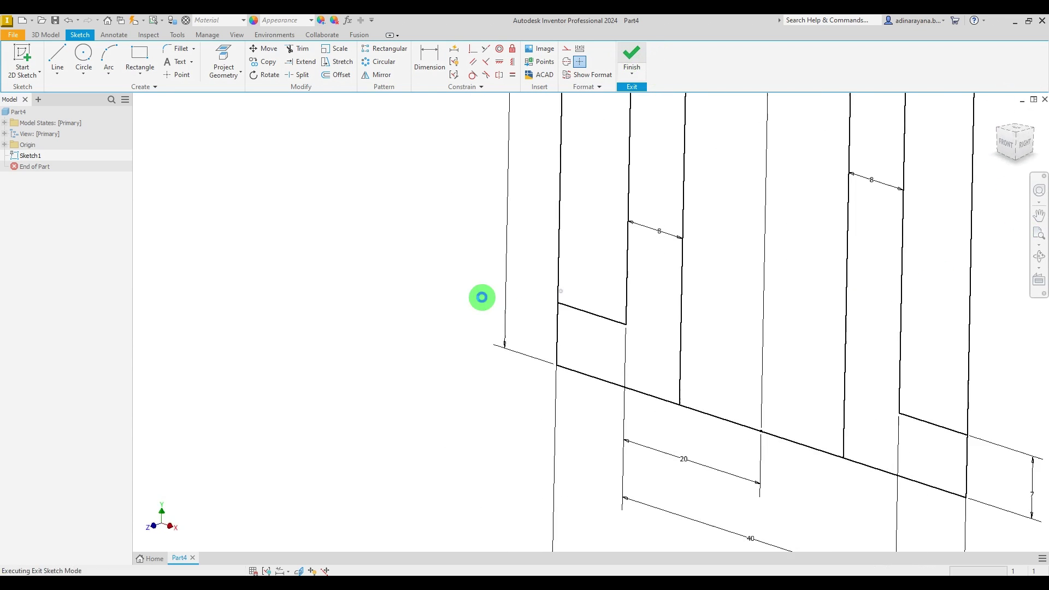
pyautogui.scroll(-3, 494, 264)
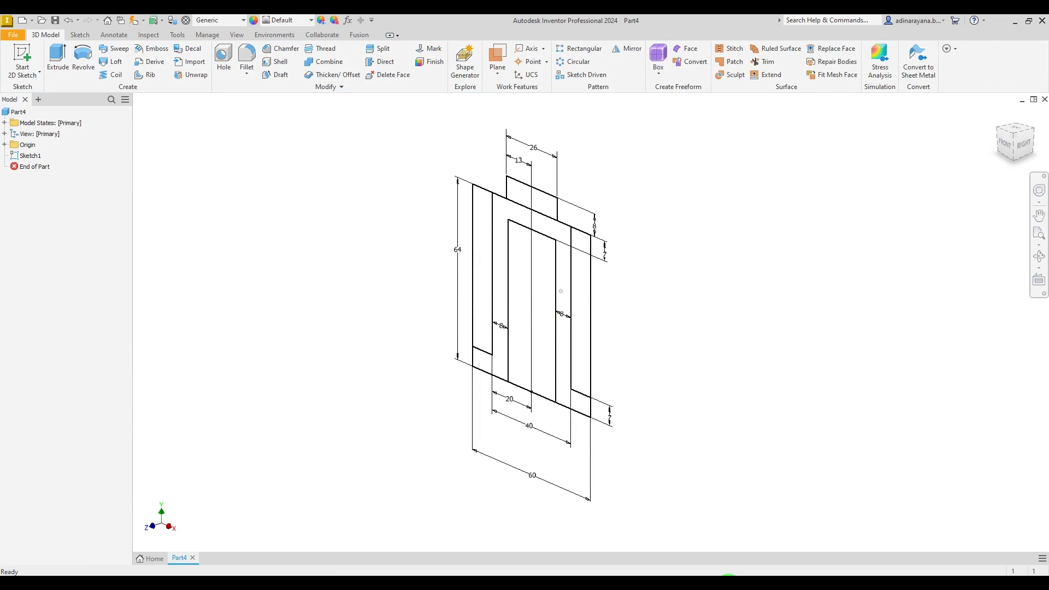
# - Check the depth in drawing 31.jpg and extrude the leg-and-foot profile symmetrically by 34 mm, keeping Extrude active for another profile
pyautogui.click(729, 588)
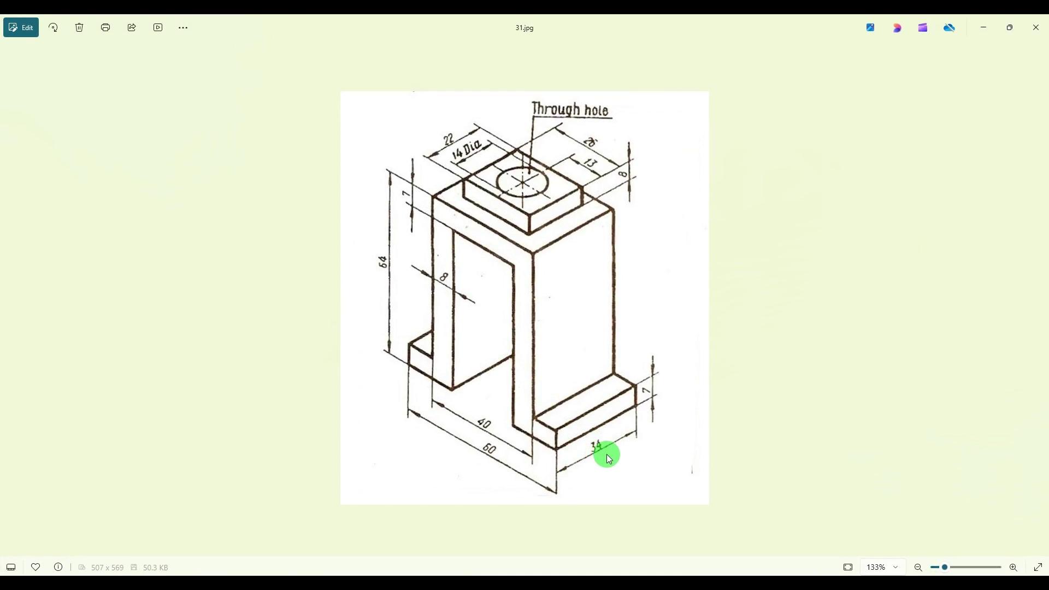
pyautogui.click(694, 580)
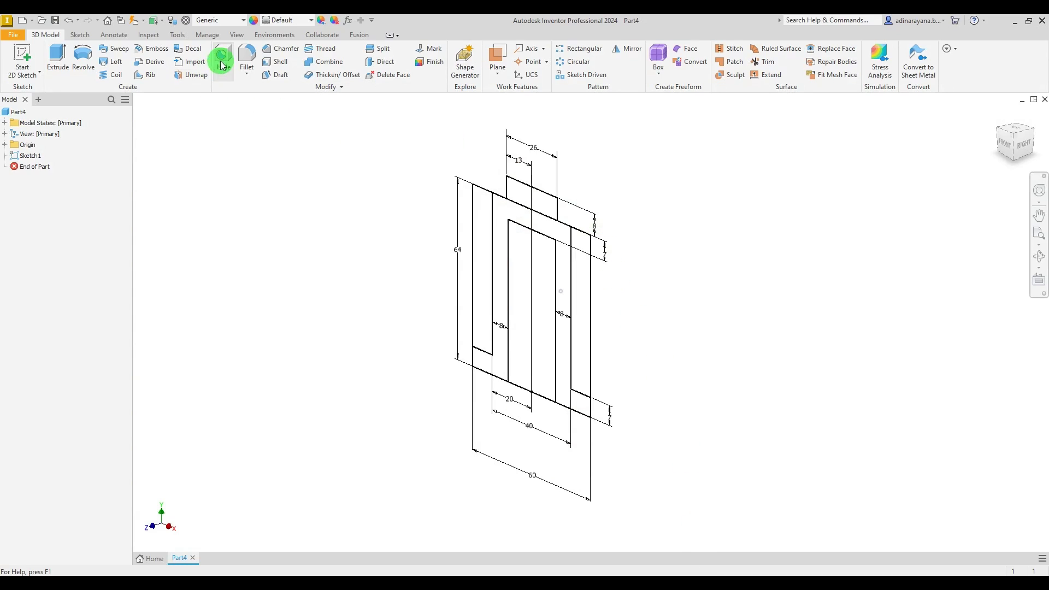
pyautogui.click(554, 234)
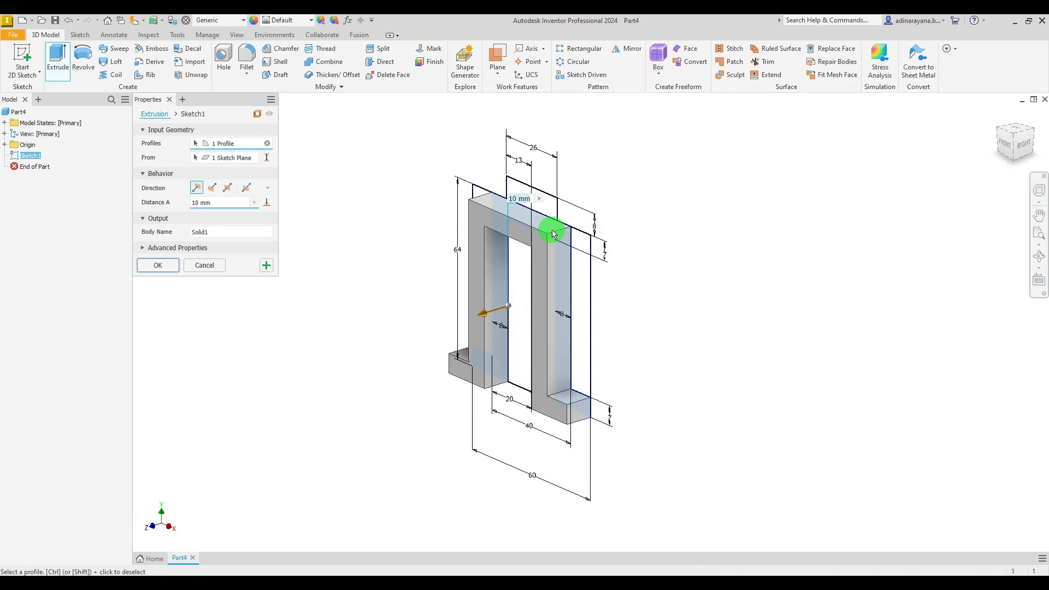
pyautogui.click(228, 188)
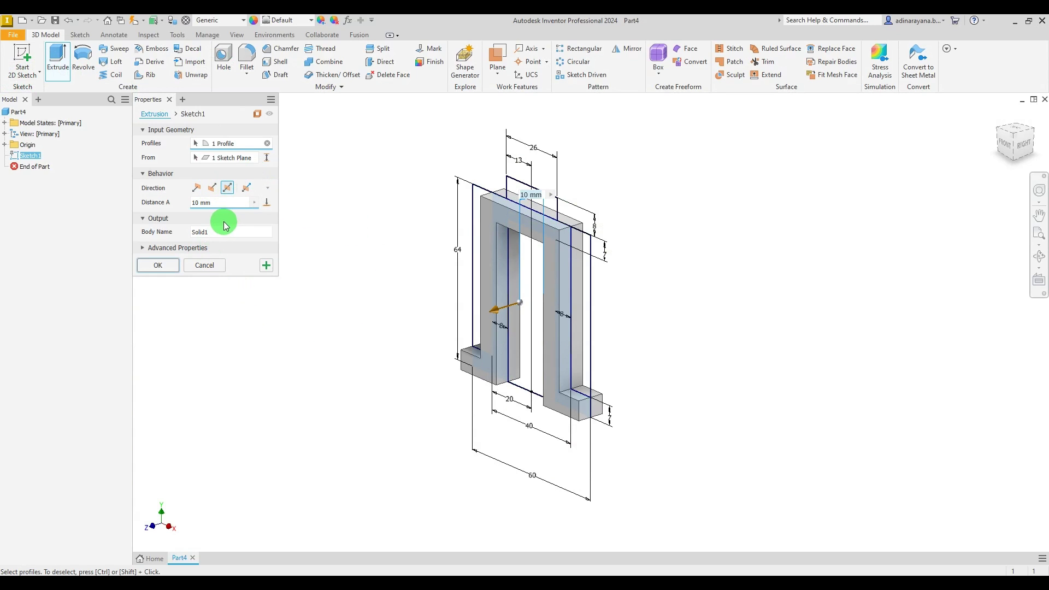
pyautogui.moveTo(213, 203); pyautogui.dragTo(172, 204)
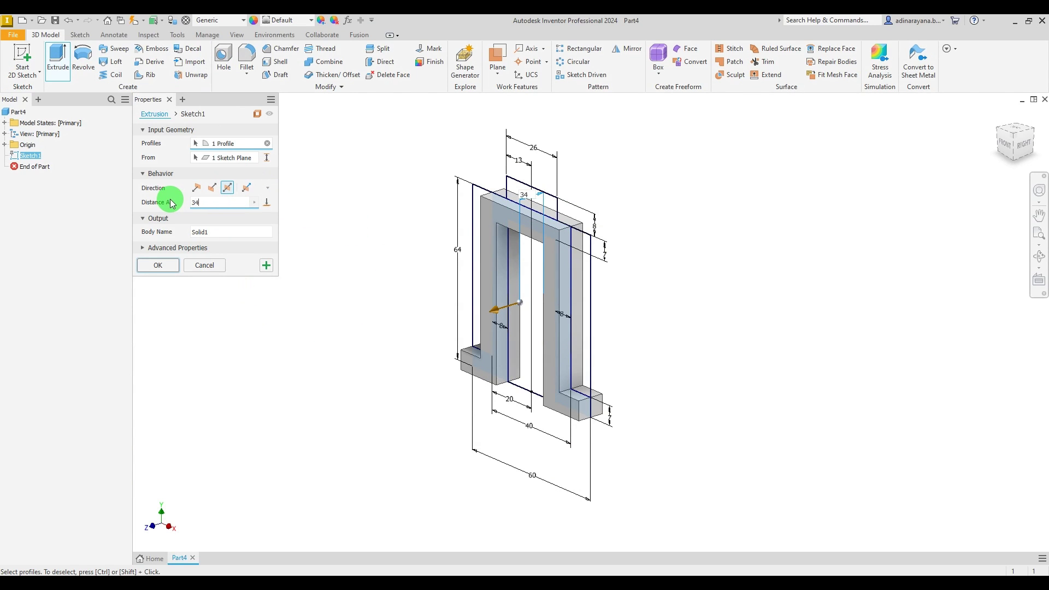
pyautogui.write('34')
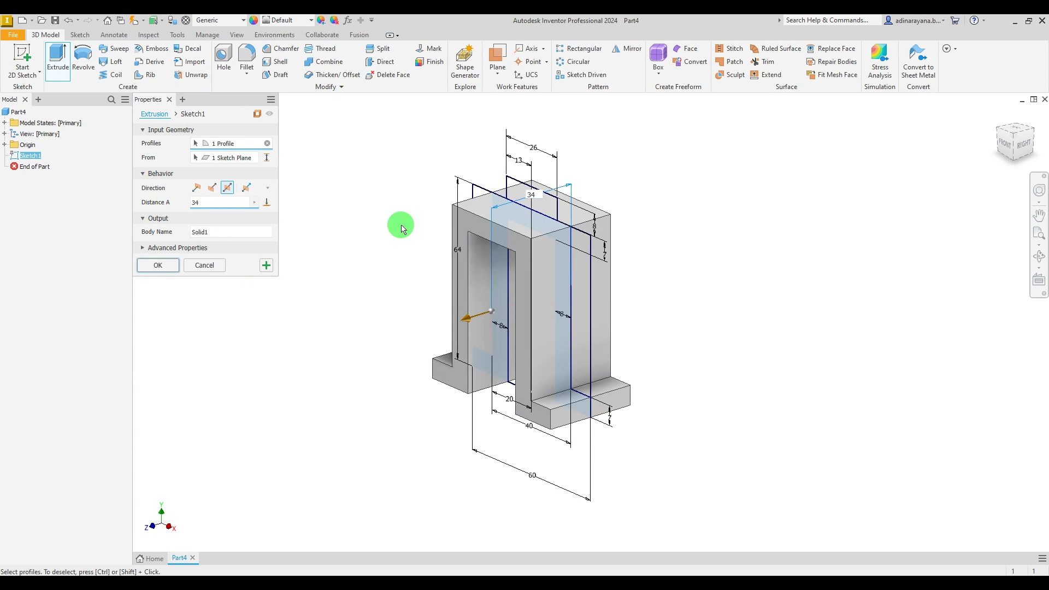
pyautogui.click(267, 266)
# - Check the raised block's depth in drawing 31.jpg and extrude its profile symmetrically by 22 mm, joined to the body
pyautogui.click(504, 199)
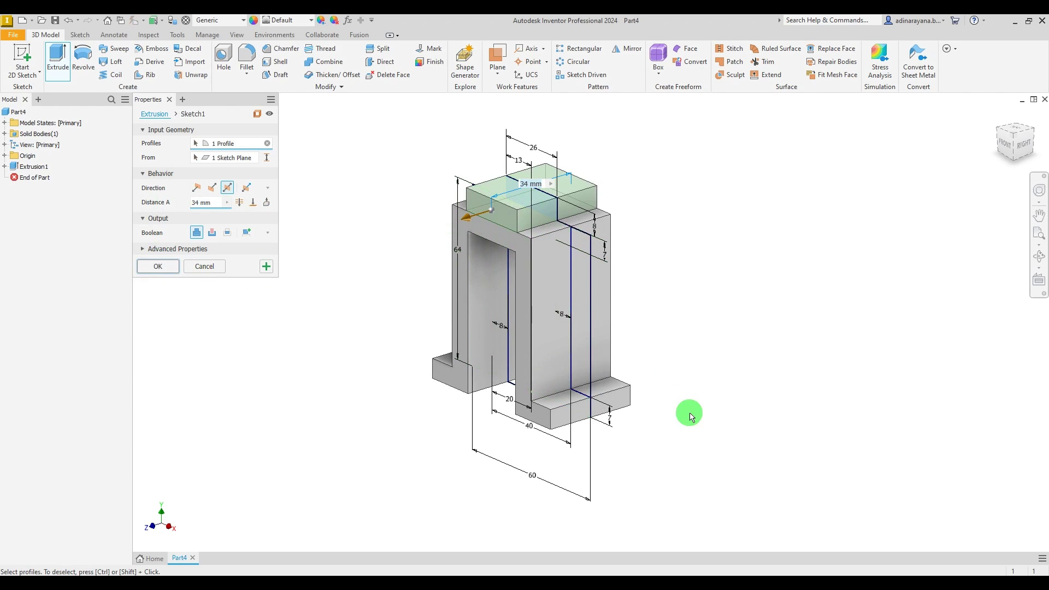
pyautogui.click(724, 581)
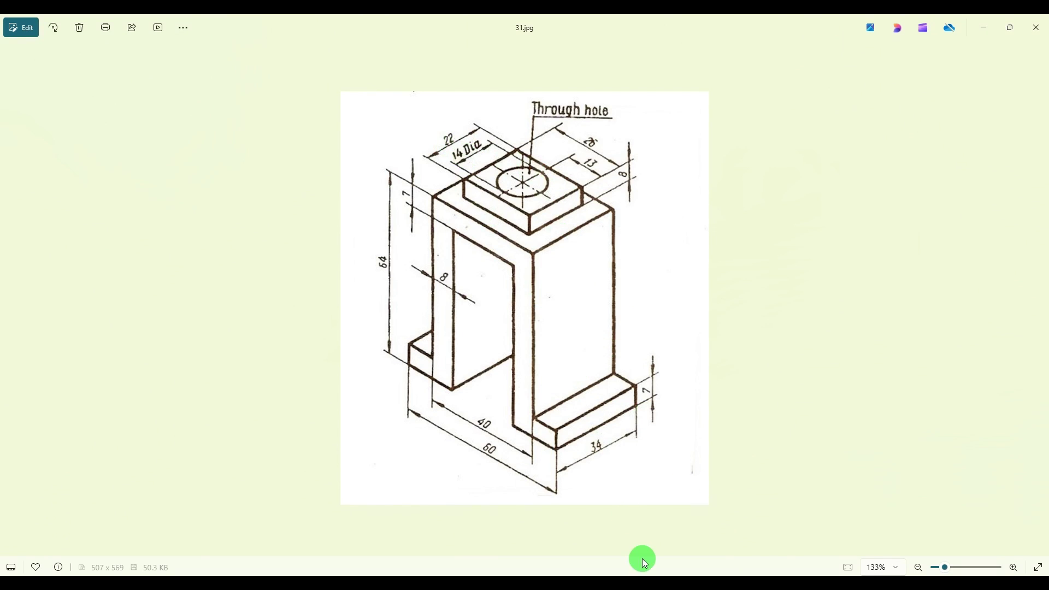
pyautogui.click(725, 581)
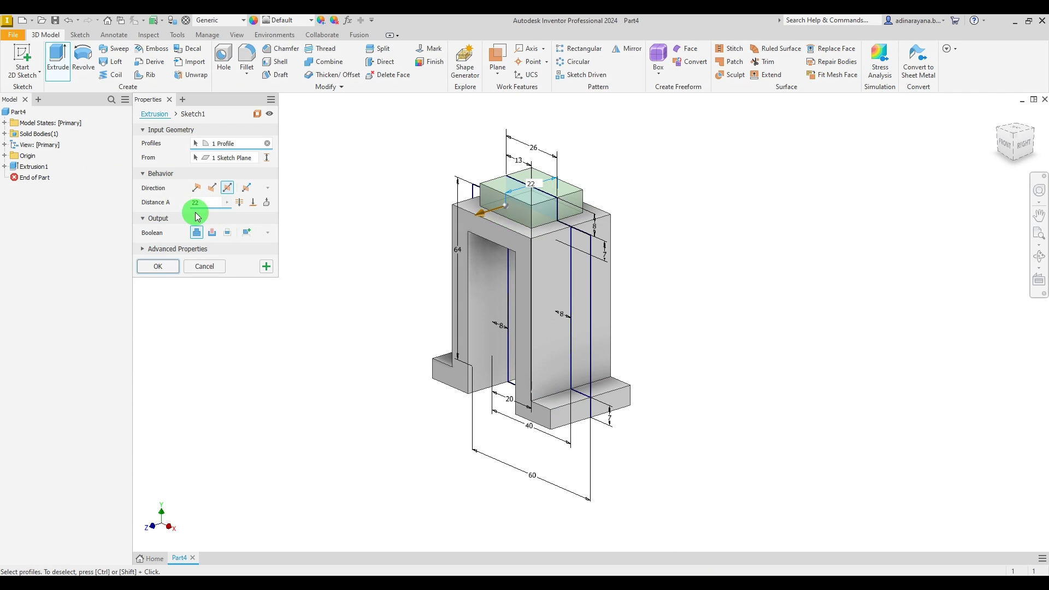
pyautogui.click(158, 267)
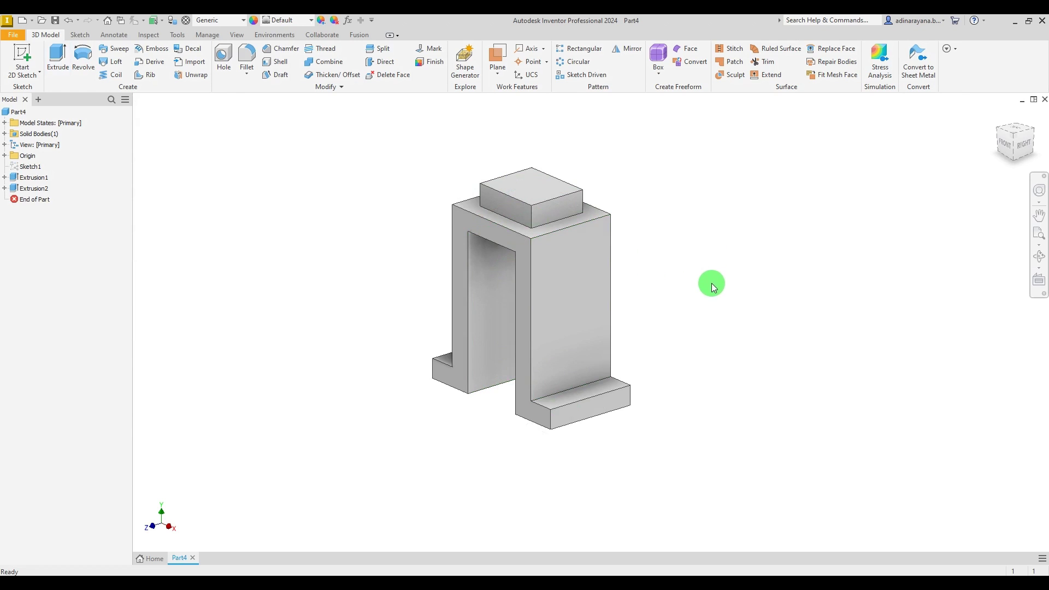
# - Start a sketch on the raised block's top face, check the hole size in drawing 31.jpg and draw a 14 mm diameter circle near the centre
pyautogui.keyDown('shift'); pyautogui.moveTo(712, 284); pyautogui.dragTo(719, 283, button='middle'); pyautogui.keyUp('shift')
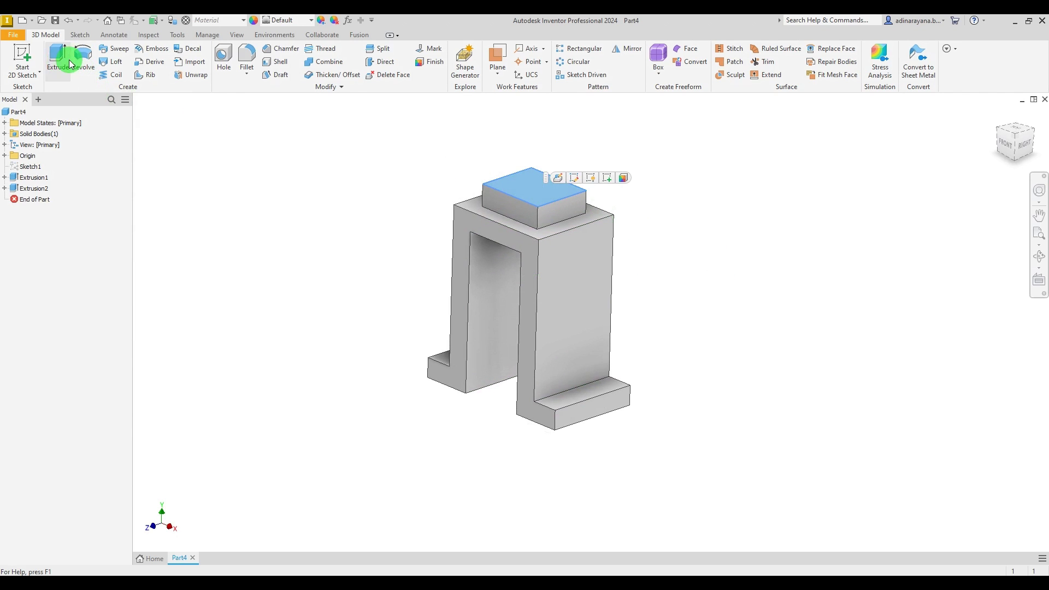
pyautogui.click(20, 60)
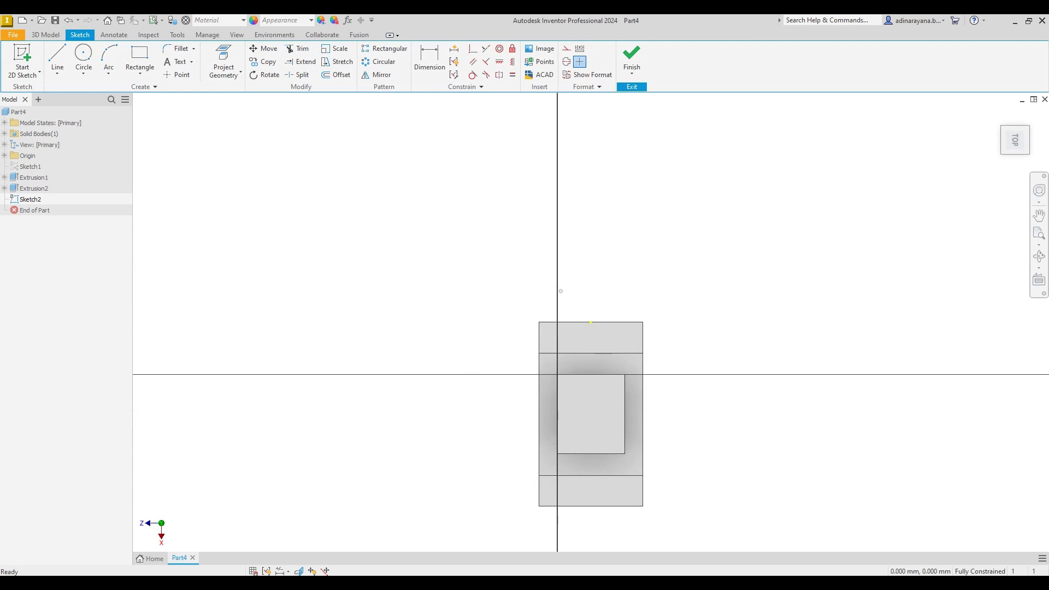
pyautogui.click(730, 583)
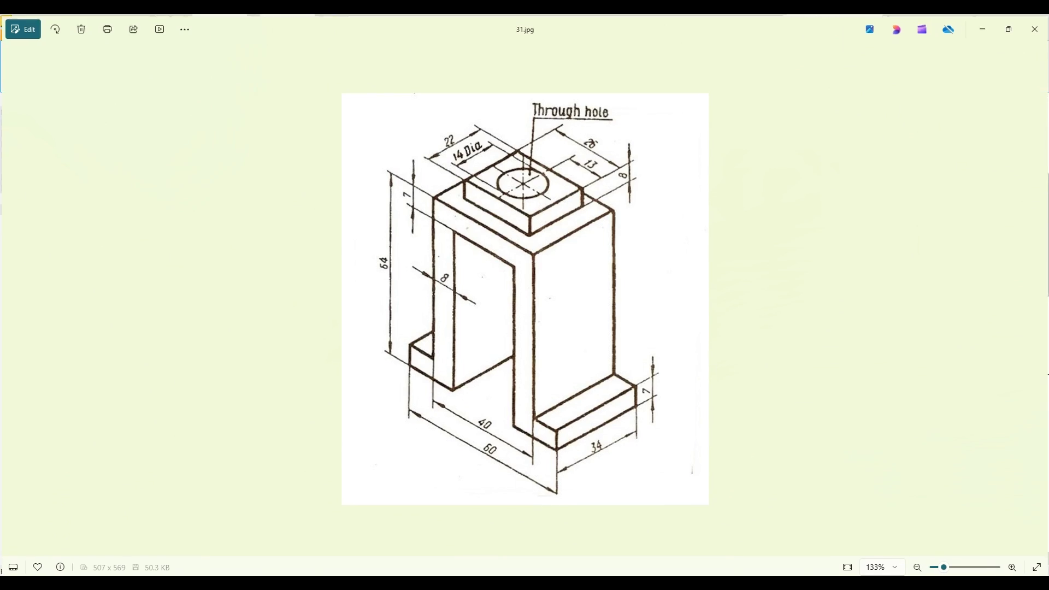
pyautogui.hotkey('alt', 'Tab')
pyautogui.click(84, 55)
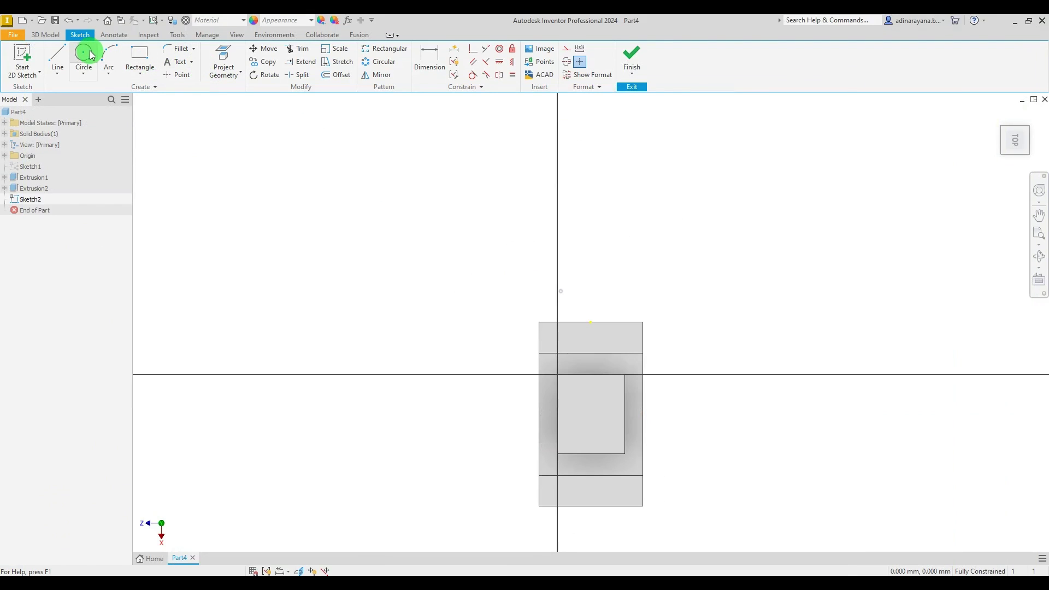
pyautogui.click(591, 417)
pyautogui.write('1')
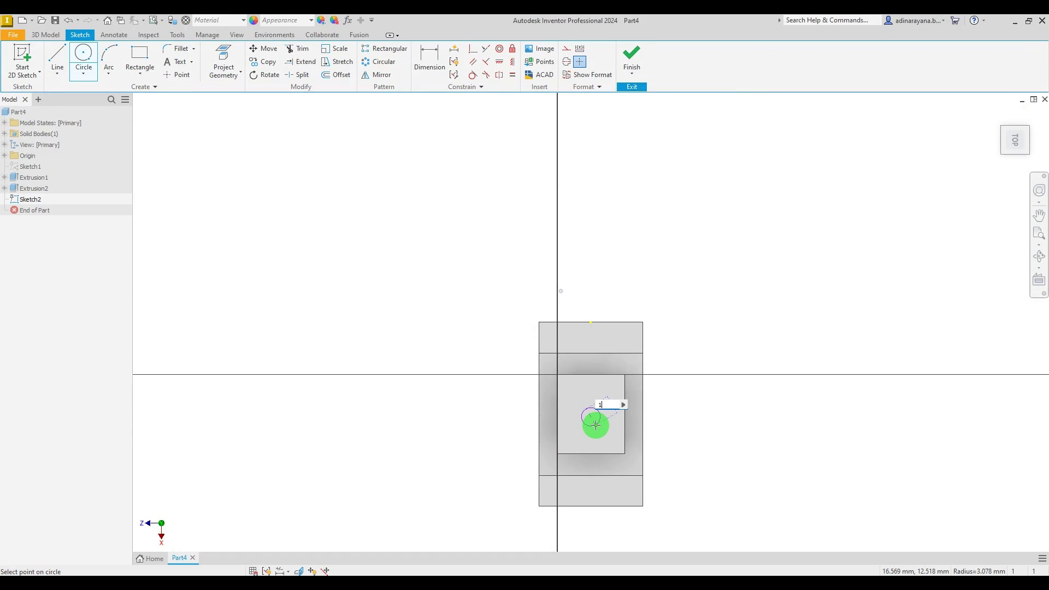
pyautogui.write('4')
pyautogui.press('Return')
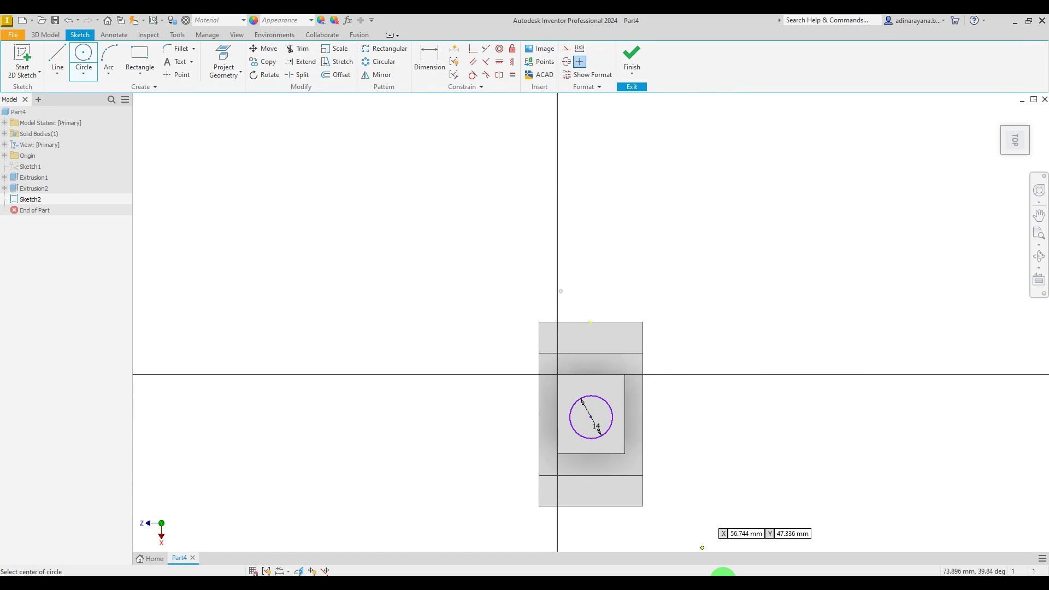
# - Check the hole position in drawing 31.jpg and dimension the circle's centre 13 mm from the block's short edge on the +X side
pyautogui.hotkey('alt', 'Tab')
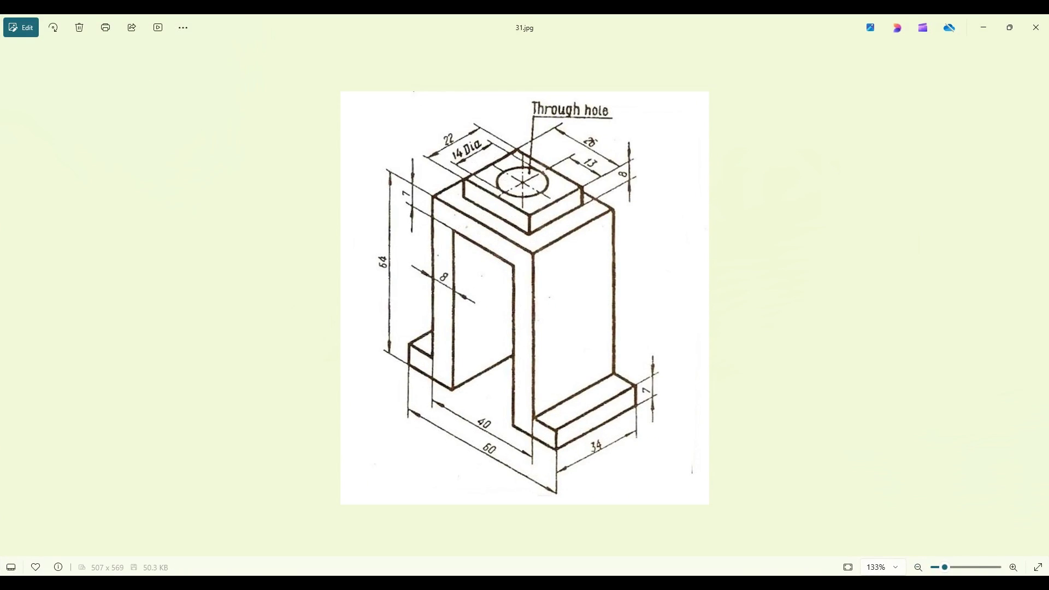
pyautogui.hotkey('alt', 'Tab')
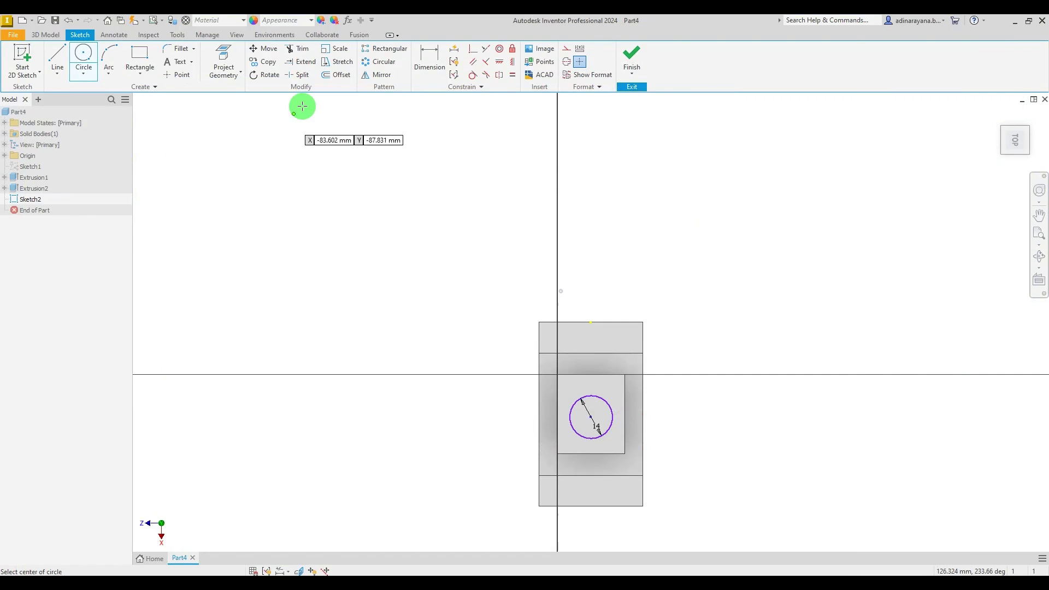
pyautogui.click(431, 69)
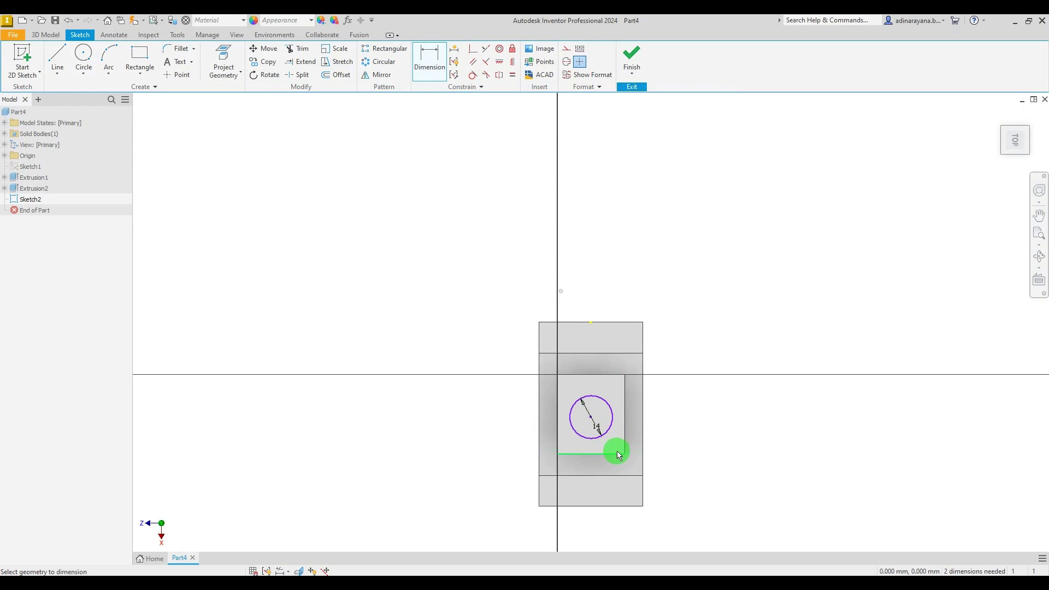
pyautogui.click(614, 454)
pyautogui.click(592, 417)
pyautogui.click(687, 427)
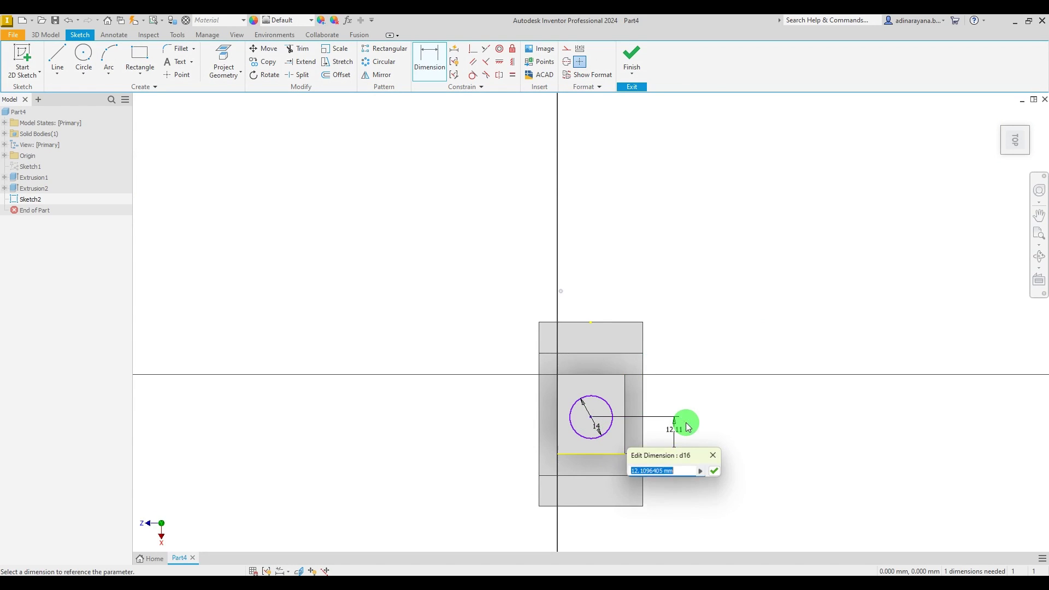
pyautogui.write('13')
pyautogui.press('Return')
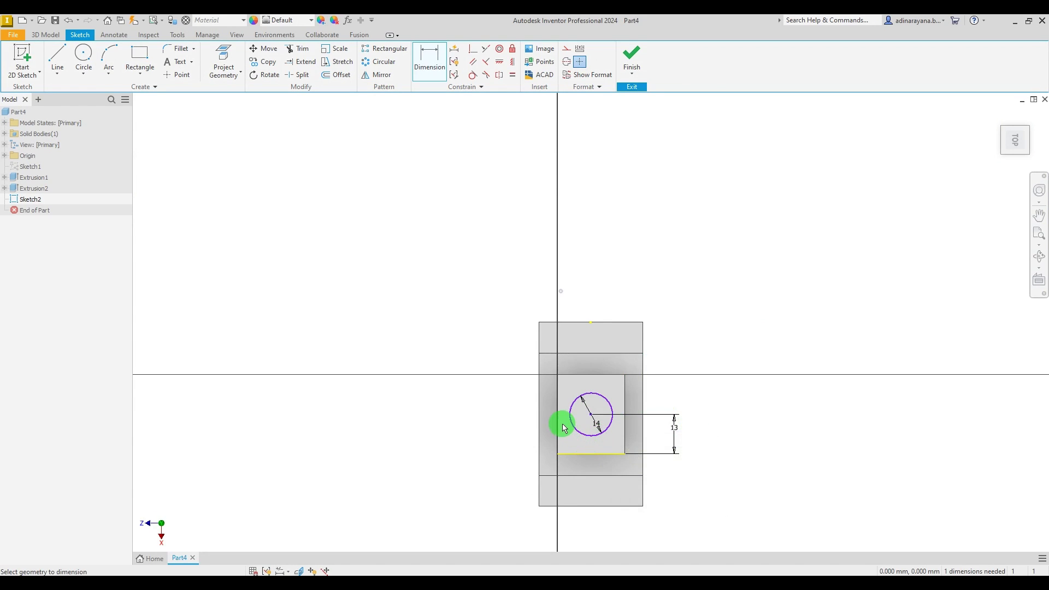
# - Dimension the circle's centre 11 mm from the block's front long edge and finish the sketch
pyautogui.click(591, 415)
pyautogui.click(579, 372)
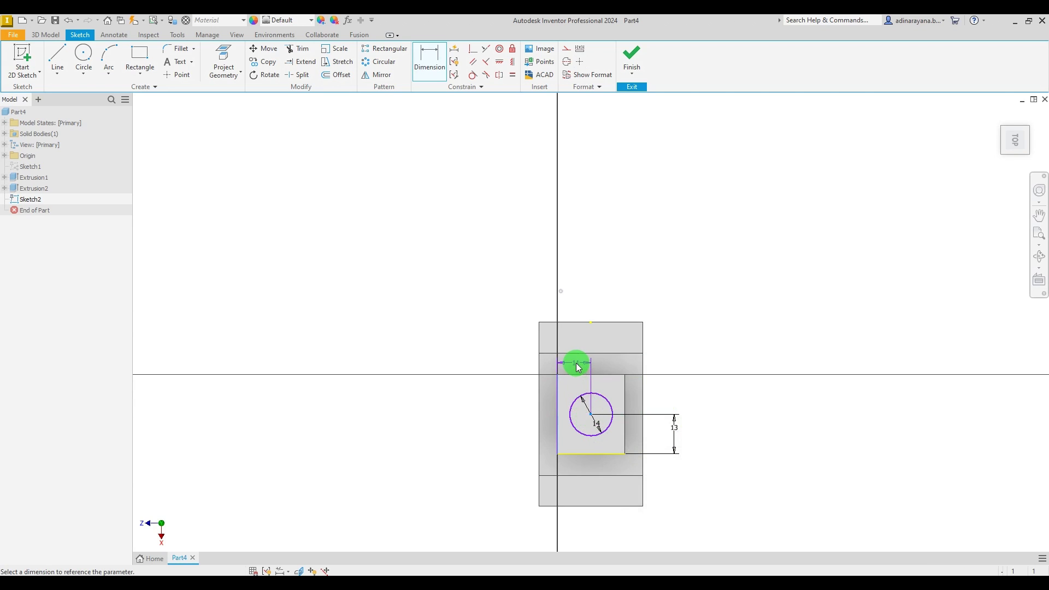
pyautogui.write('11')
pyautogui.press('Return')
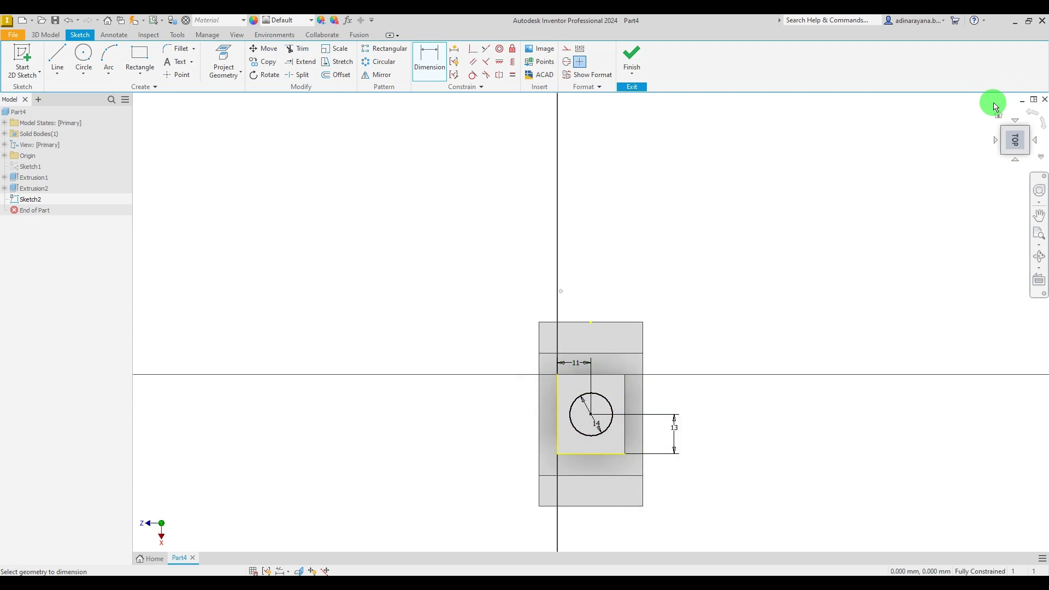
pyautogui.click(639, 56)
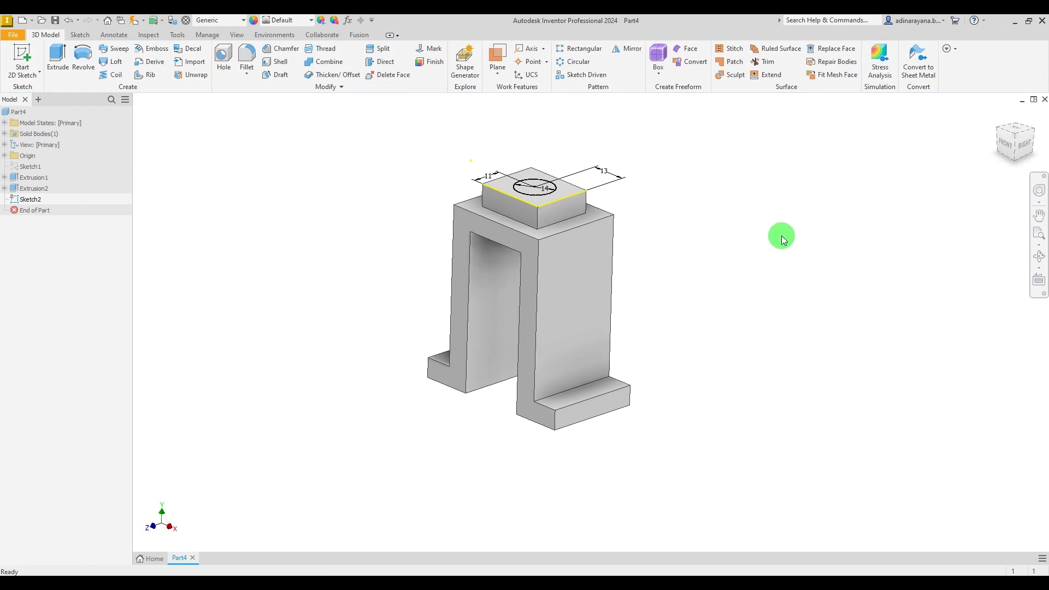
# - Cut the circle profile downward from the block's top face to the underside of the bracket's bridge using Extrude
pyautogui.click(58, 54)
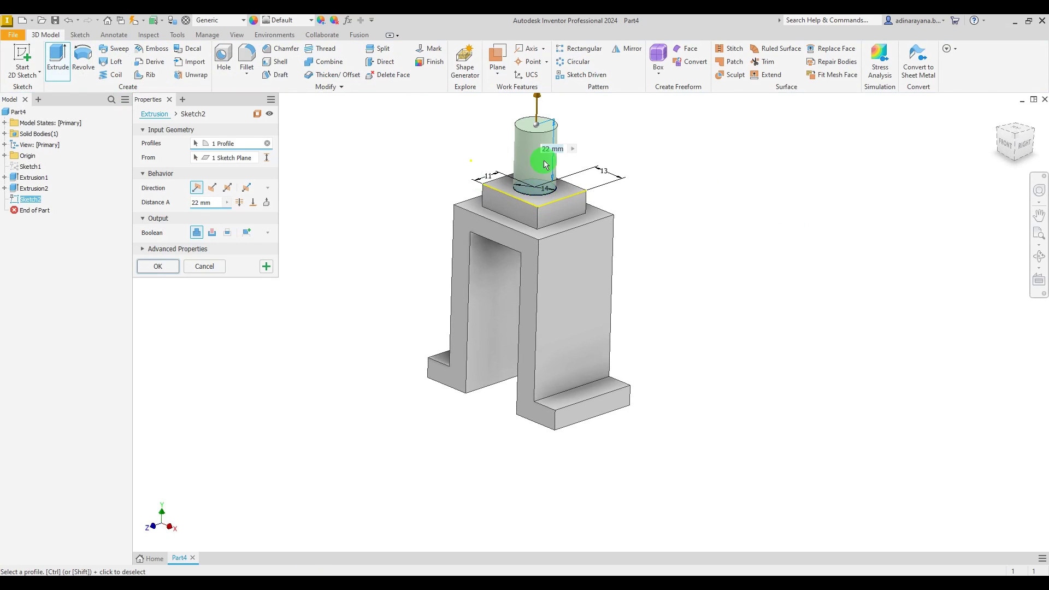
pyautogui.click(214, 191)
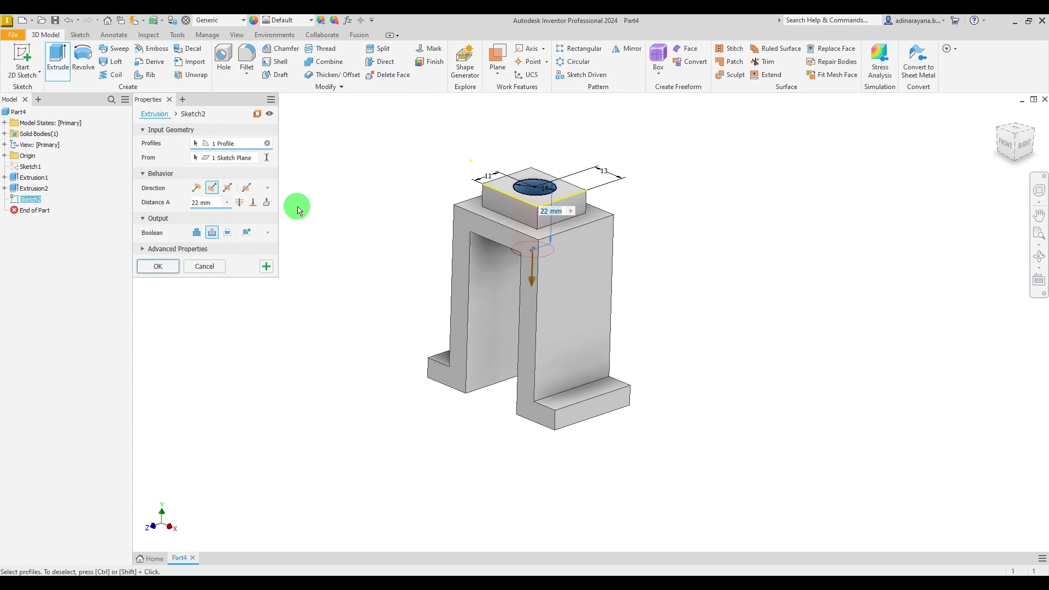
pyautogui.click(240, 204)
pyautogui.keyDown('shift'); pyautogui.moveTo(710, 346); pyautogui.dragTo(811, 339, button='middle'); pyautogui.keyUp('shift')
pyautogui.click(253, 203)
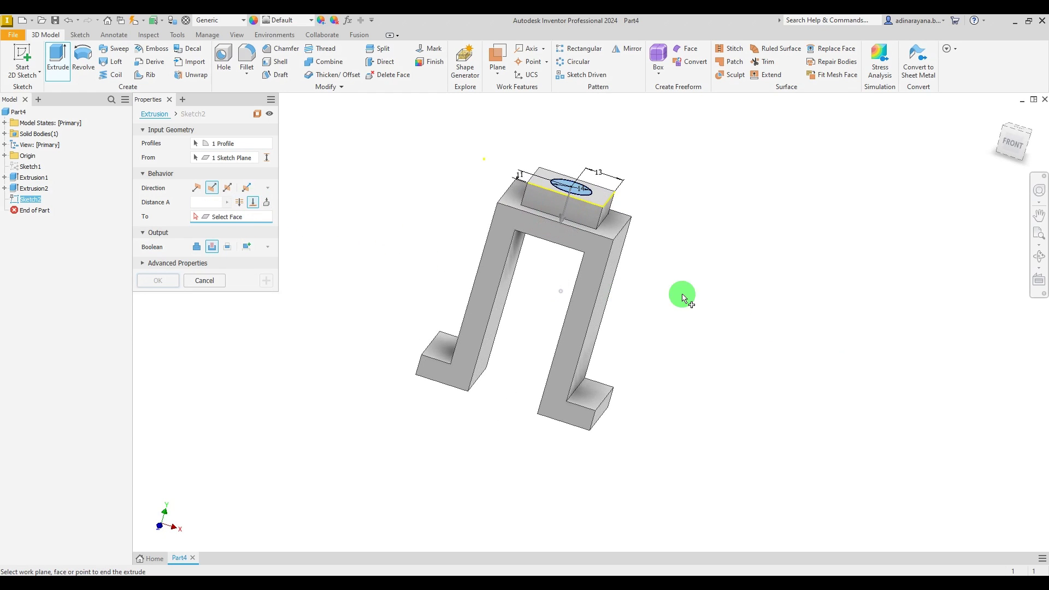
pyautogui.keyDown('shift'); pyautogui.moveTo(682, 295); pyautogui.dragTo(745, 239, button='middle'); pyautogui.keyUp('shift')
pyautogui.click(537, 211)
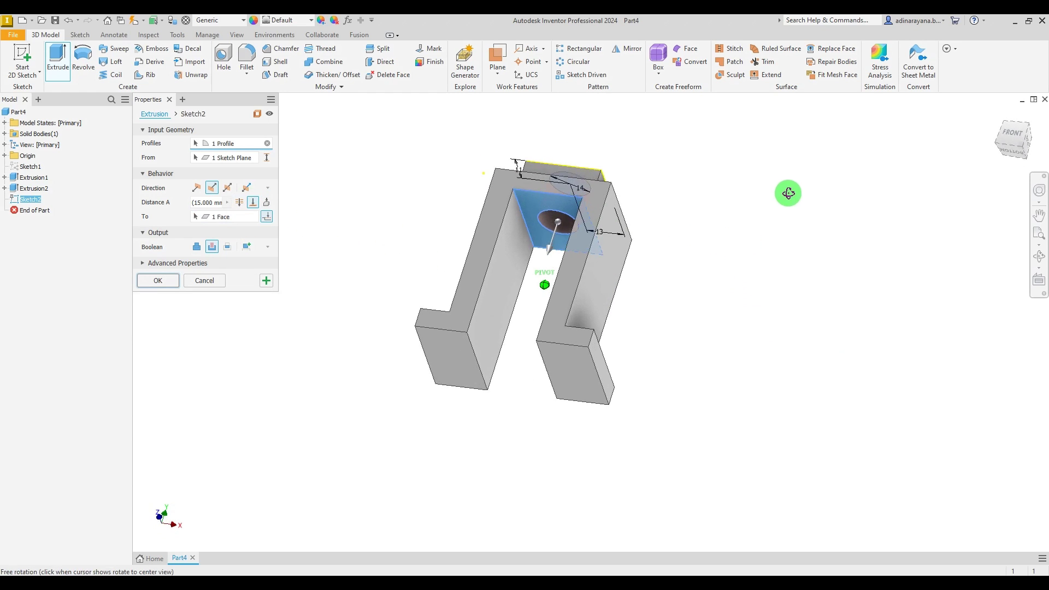
pyautogui.keyDown('shift'); pyautogui.moveTo(787, 190); pyautogui.dragTo(731, 225, button='middle'); pyautogui.keyUp('shift')
pyautogui.click(154, 280)
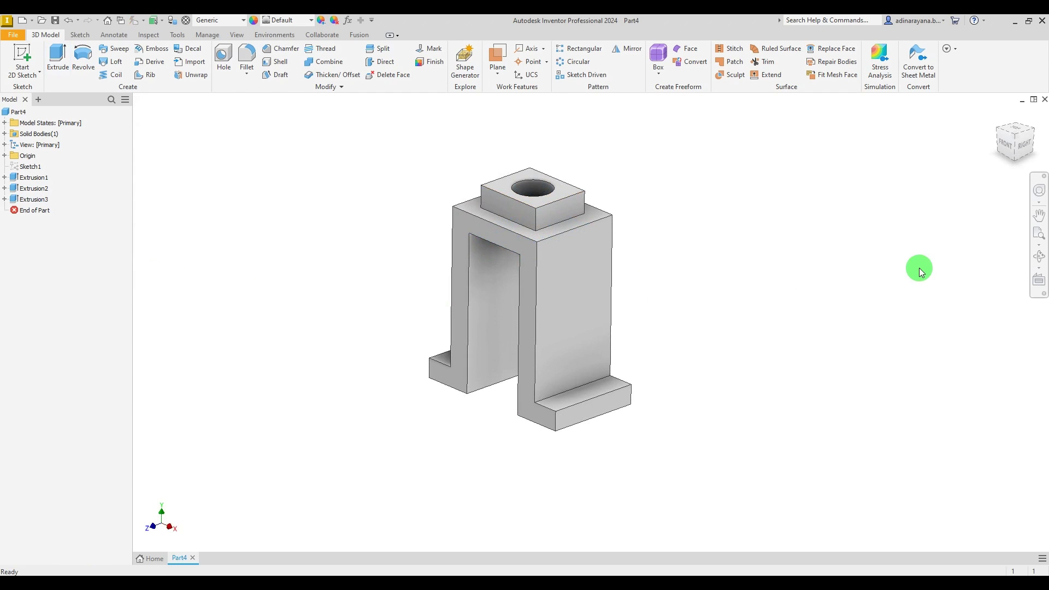
# - Show the finished bracket in isometric view beside drawing 31.jpg and compare the two
pyautogui.click(999, 114)
pyautogui.scroll(-3, 586, 280)
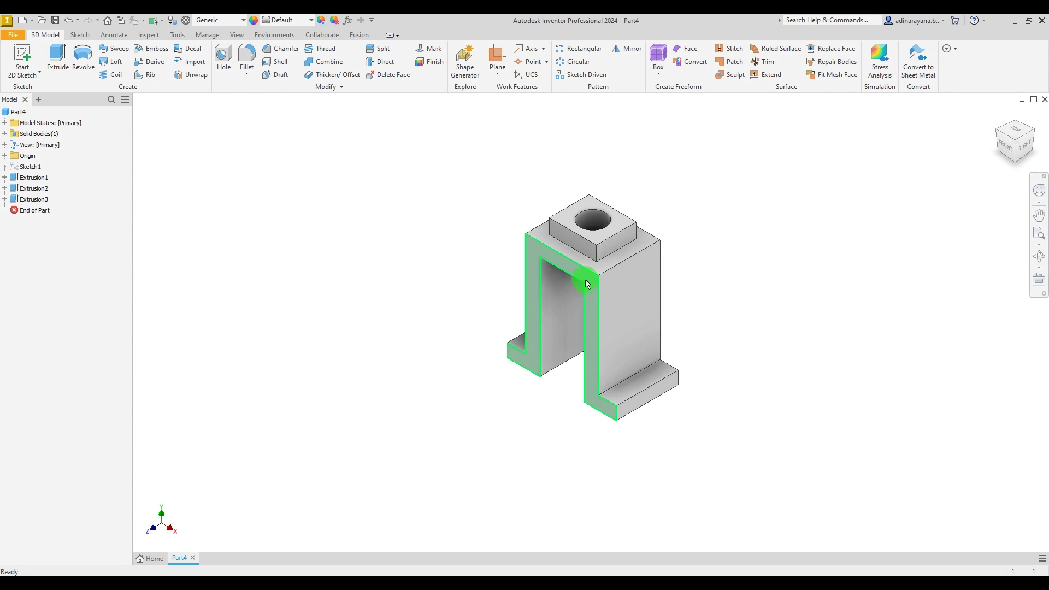
pyautogui.click(737, 581)
pyautogui.click(1011, 28)
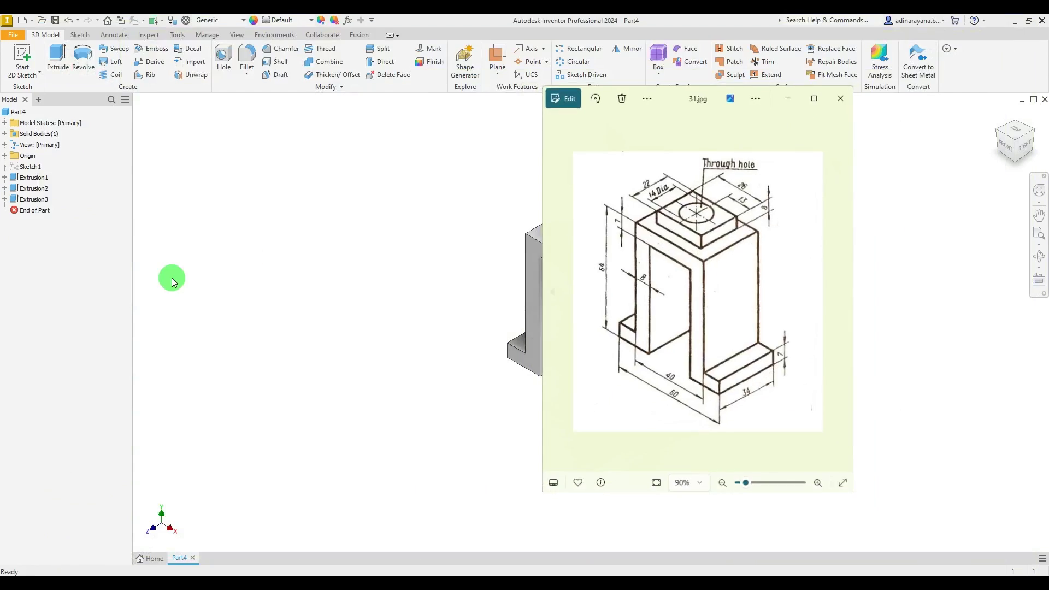
pyautogui.scroll(-2, 383, 303)
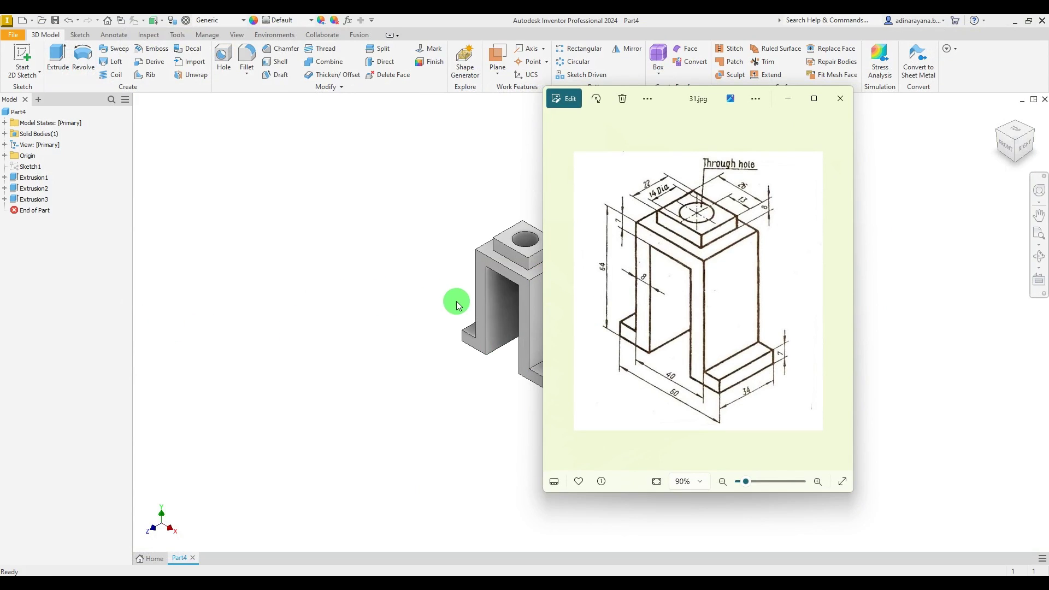
pyautogui.scroll(-3, 388, 294)
pyautogui.scroll(6, 389, 294)
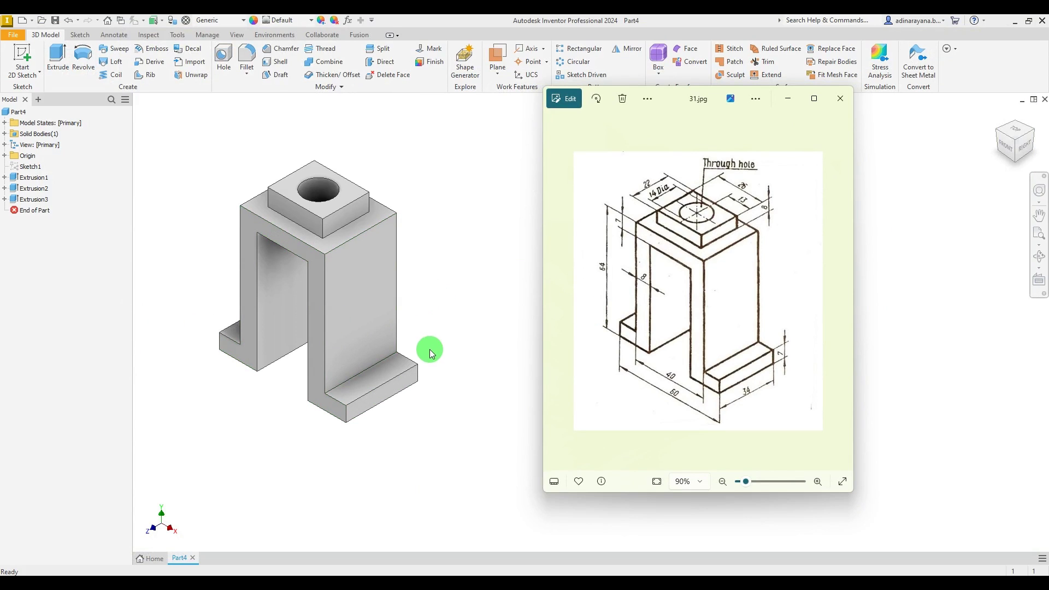